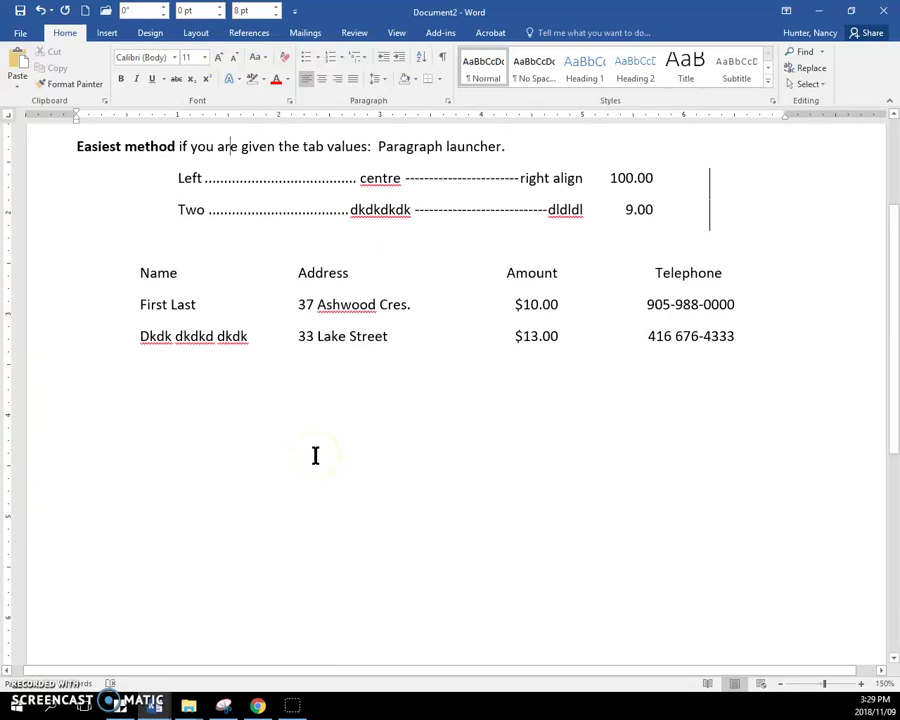
{"action": "left_click", "coordinate": [254, 152]}
{"action": "left_click_drag", "start_coordinate": [232, 144], "coordinate": [343, 157]}
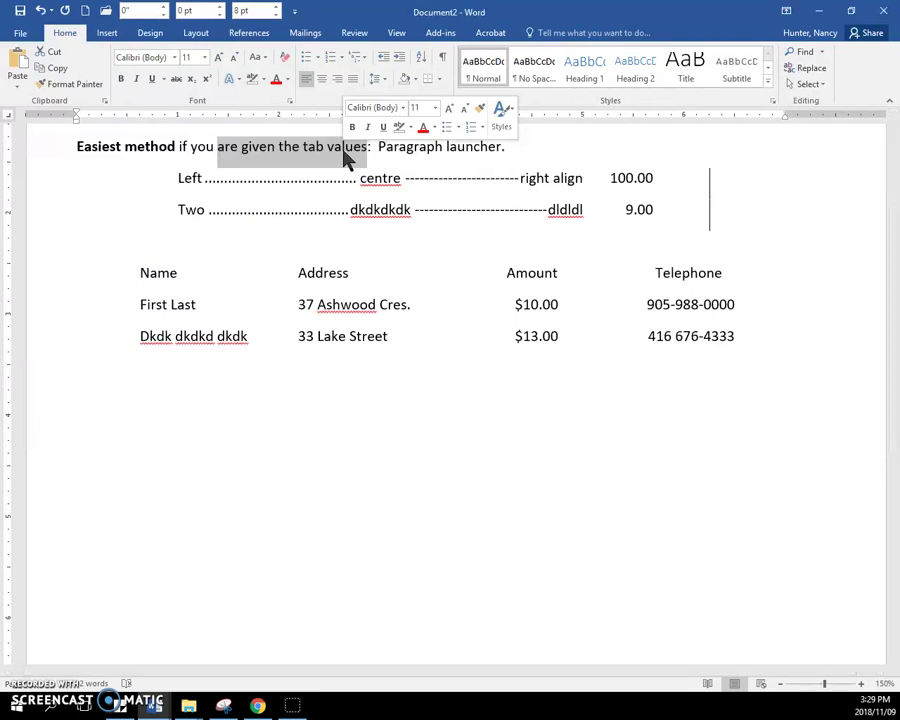
{"action": "left_click", "coordinate": [341, 150]}
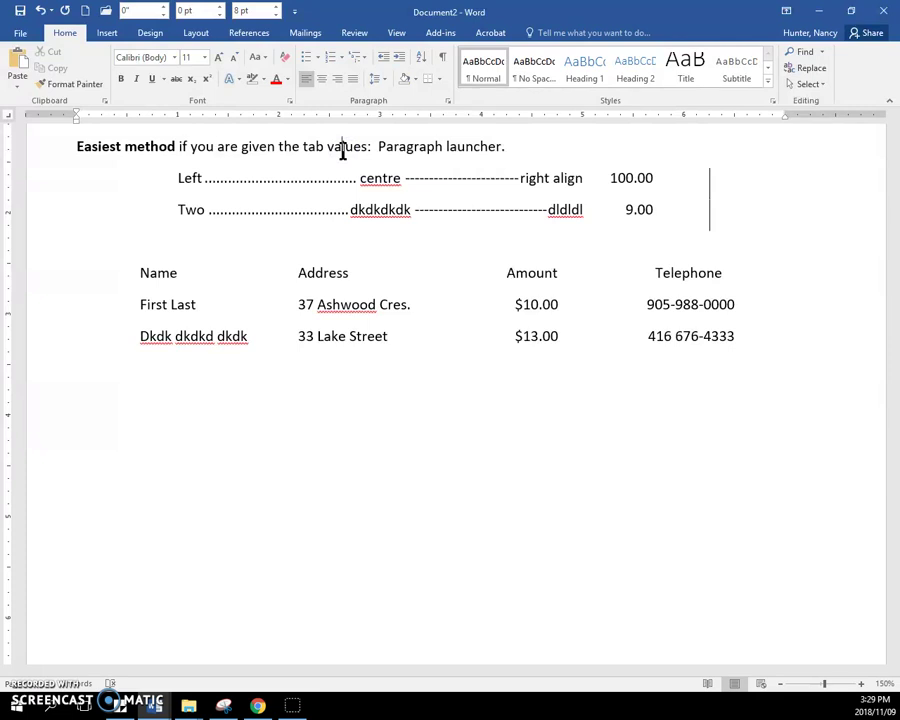
- Add a blank line below the "Easiest method" line and open the tab stop settings for it
{"action": "left_click", "coordinate": [512, 147]}
{"action": "key", "text": "Return"}
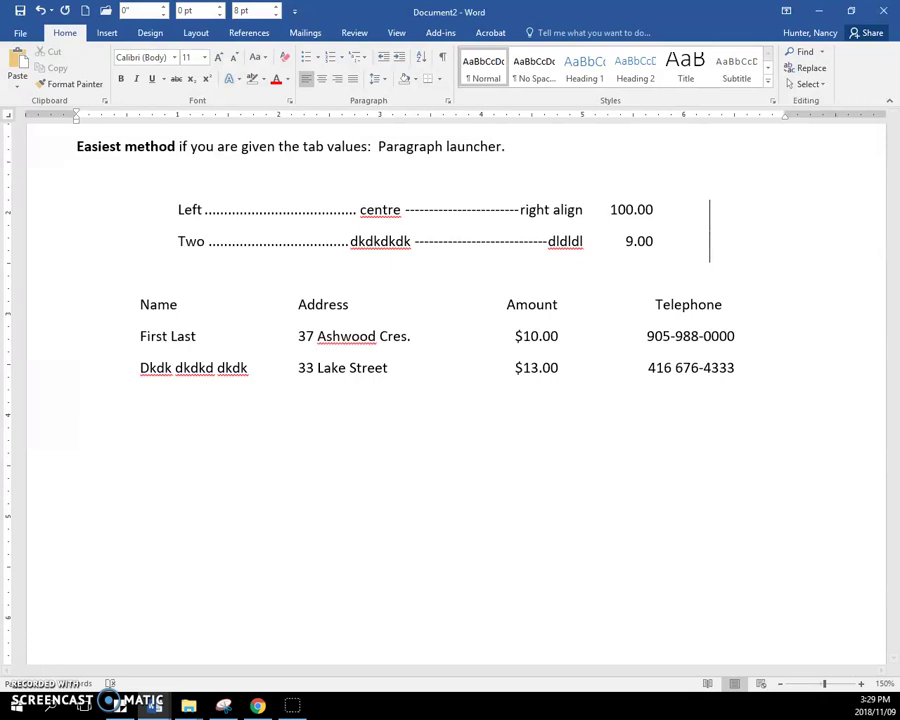
{"action": "left_click", "coordinate": [449, 103]}
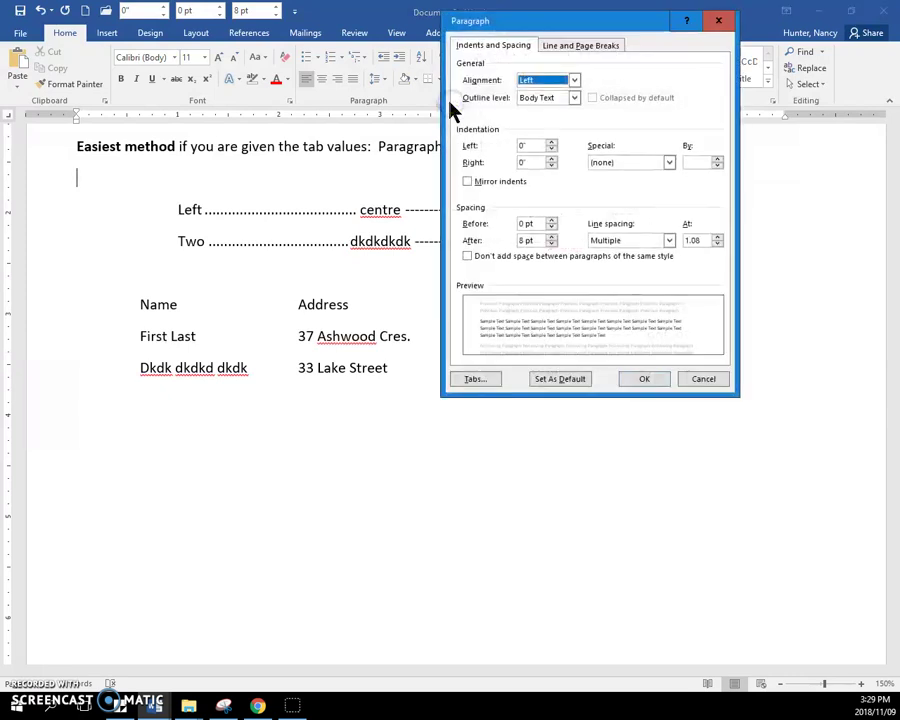
{"action": "left_click", "coordinate": [477, 382]}
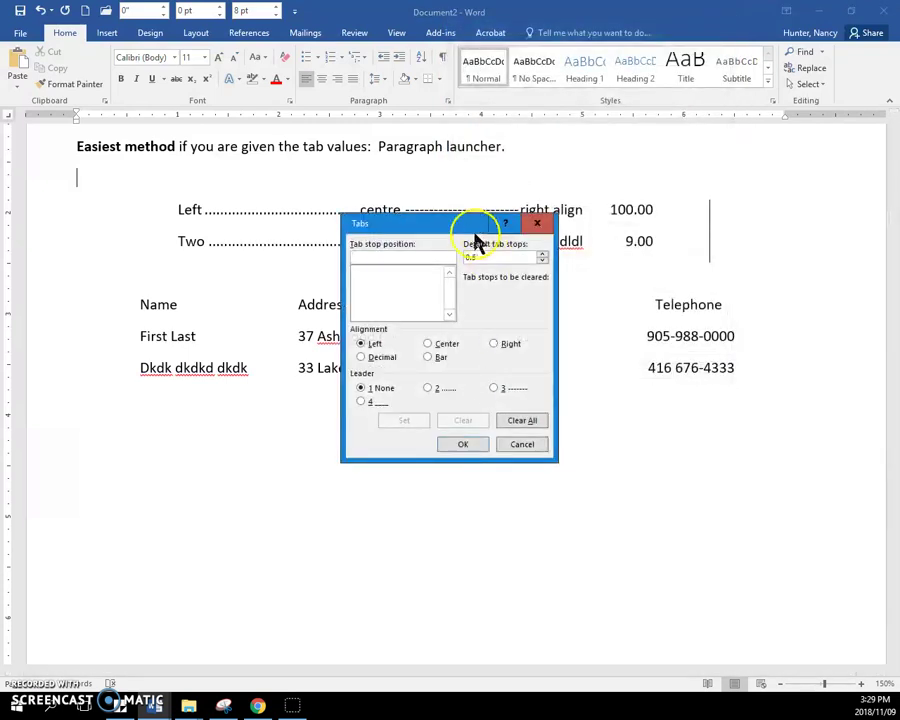
{"action": "left_click_drag", "start_coordinate": [459, 224], "coordinate": [481, 205]}
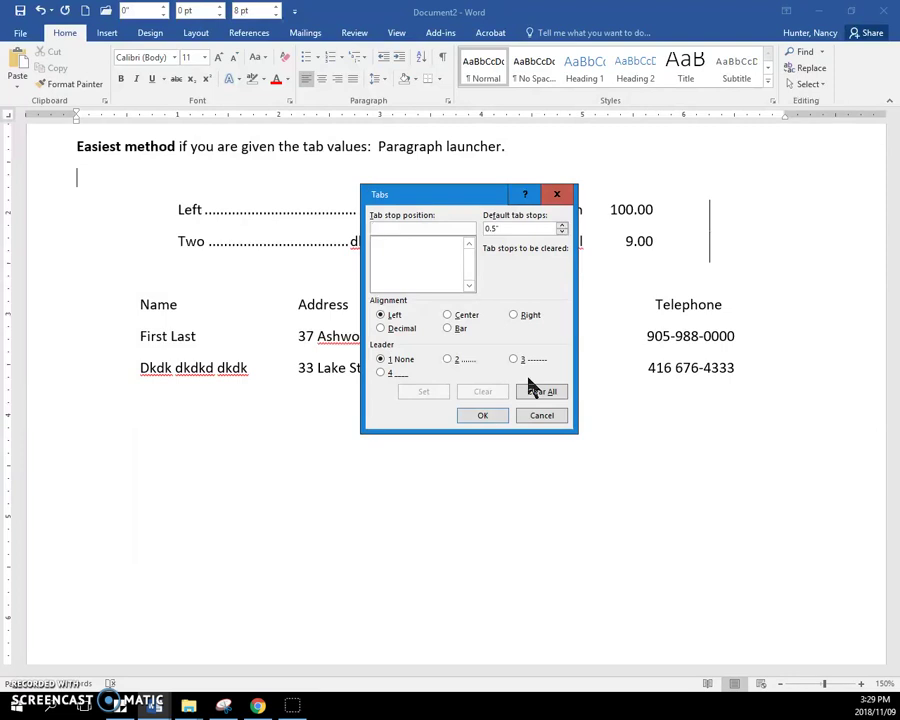
- Set a left-aligned tab stop at 1" with no leader for the blank line
{"action": "type", "text": "1"}
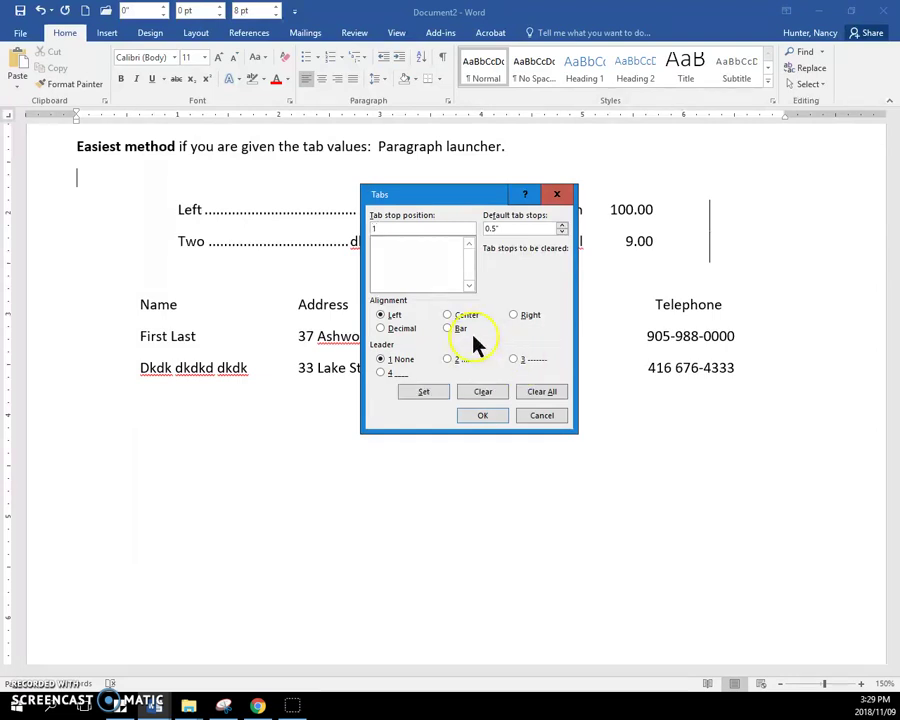
{"action": "left_click", "coordinate": [383, 356]}
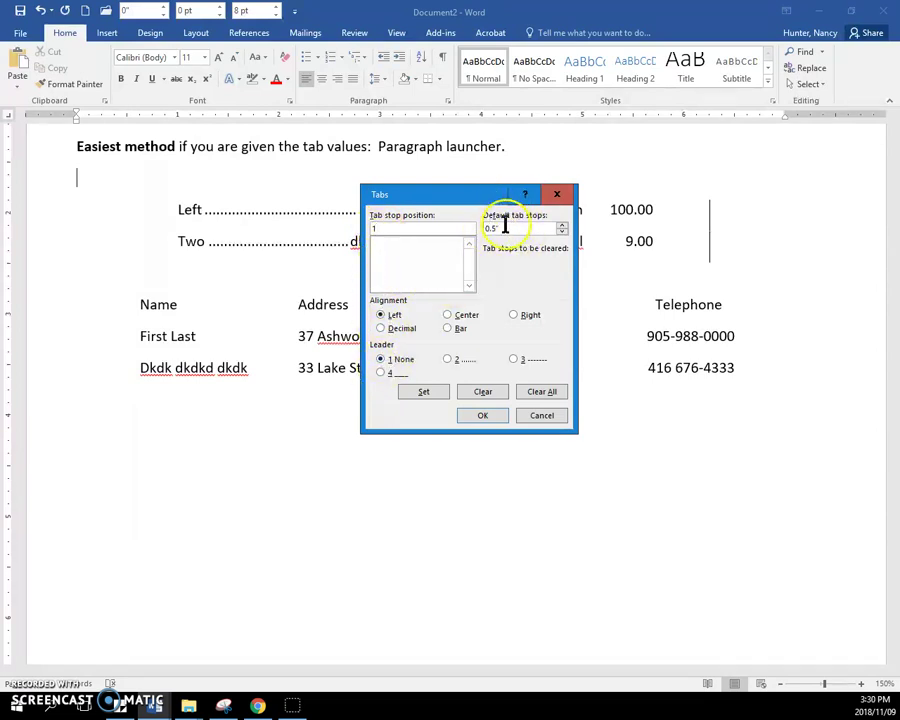
{"action": "left_click", "coordinate": [422, 394]}
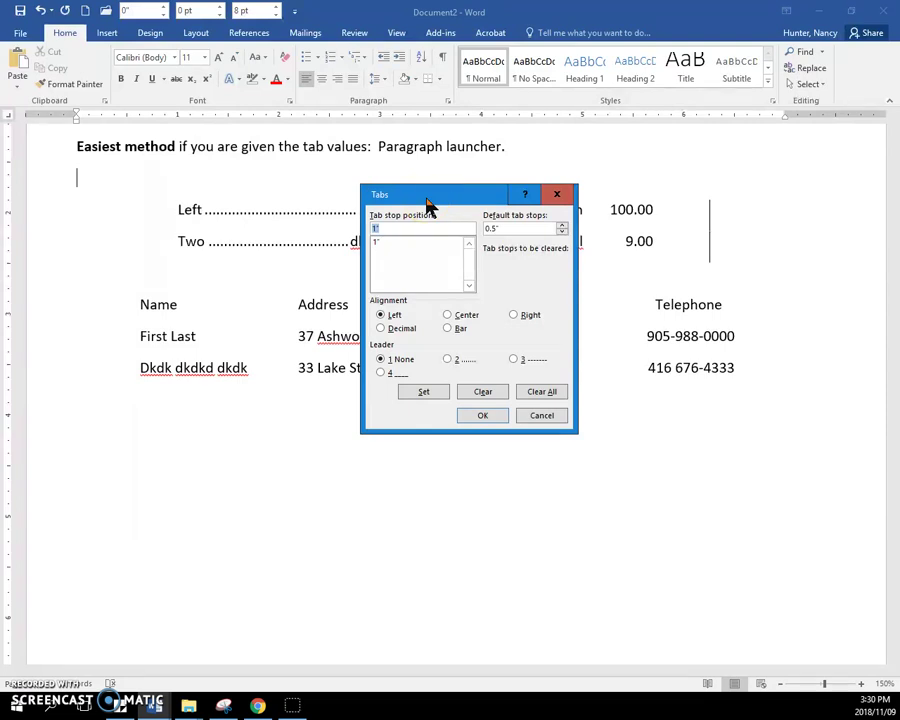
- Set a centre-aligned tab stop at 3" with the dotted leader (option 2)
{"action": "left_click", "coordinate": [402, 219]}
{"action": "left_click", "coordinate": [422, 252]}
{"action": "type", "text": "3"}
{"action": "left_click", "coordinate": [449, 318]}
{"action": "left_click", "coordinate": [386, 361]}
{"action": "left_click", "coordinate": [448, 360]}
{"action": "left_click", "coordinate": [424, 392]}
- Set a right-aligned tab stop at 5" with the dashed leader (option 3)
{"action": "left_click", "coordinate": [390, 256]}
{"action": "left_click", "coordinate": [423, 398]}
{"action": "type", "text": "5"}
{"action": "left_click", "coordinate": [514, 315]}
{"action": "mouse_move", "coordinate": [465, 194]}
{"action": "left_mouse_down"}
{"action": "mouse_move", "coordinate": [456, 292]}
{"action": "mouse_move", "coordinate": [472, 201]}
{"action": "left_mouse_up"}
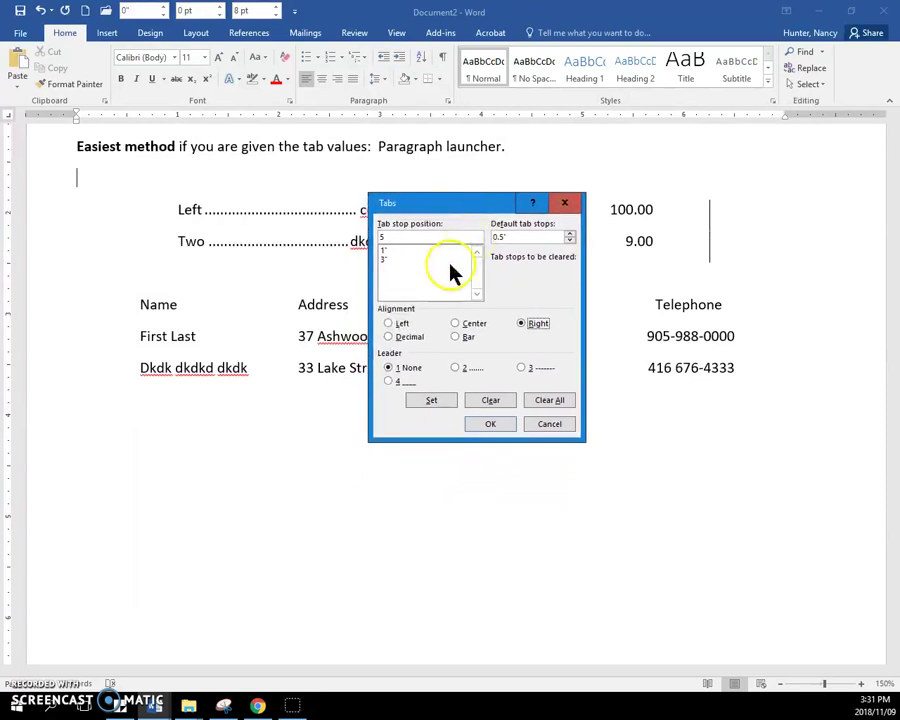
{"action": "left_click", "coordinate": [476, 372]}
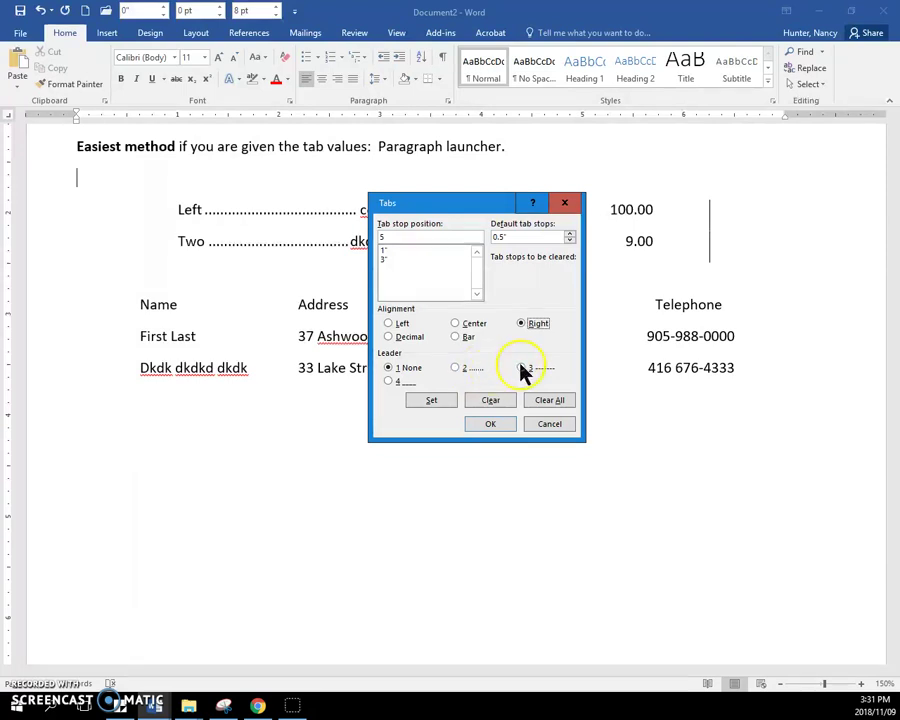
{"action": "left_click", "coordinate": [522, 368]}
{"action": "left_click", "coordinate": [433, 400]}
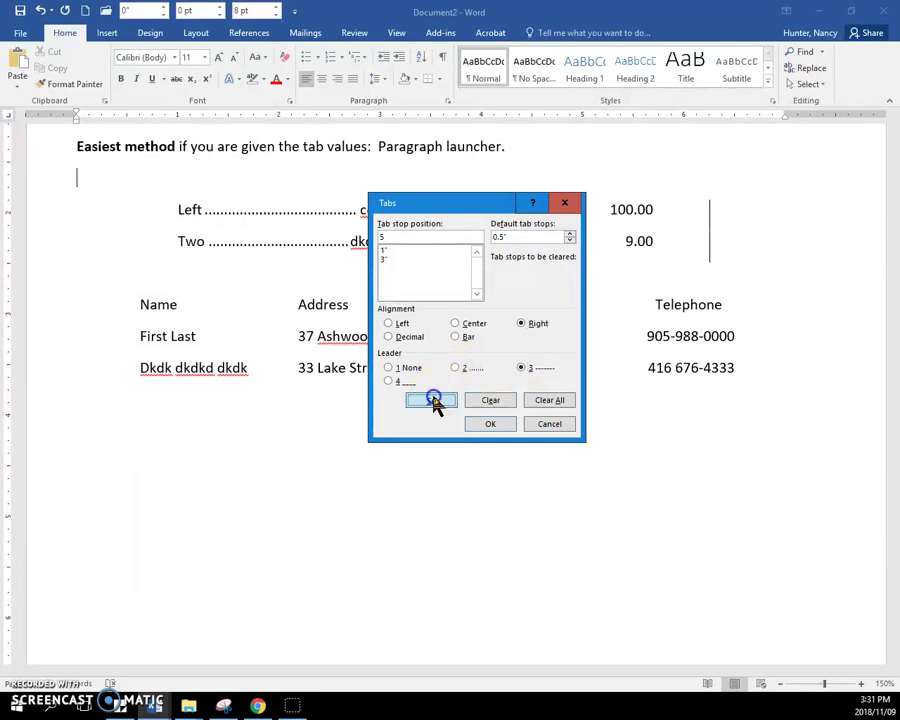
- Set a decimal tab stop at 5.5" with no leader
{"action": "left_click", "coordinate": [483, 290]}
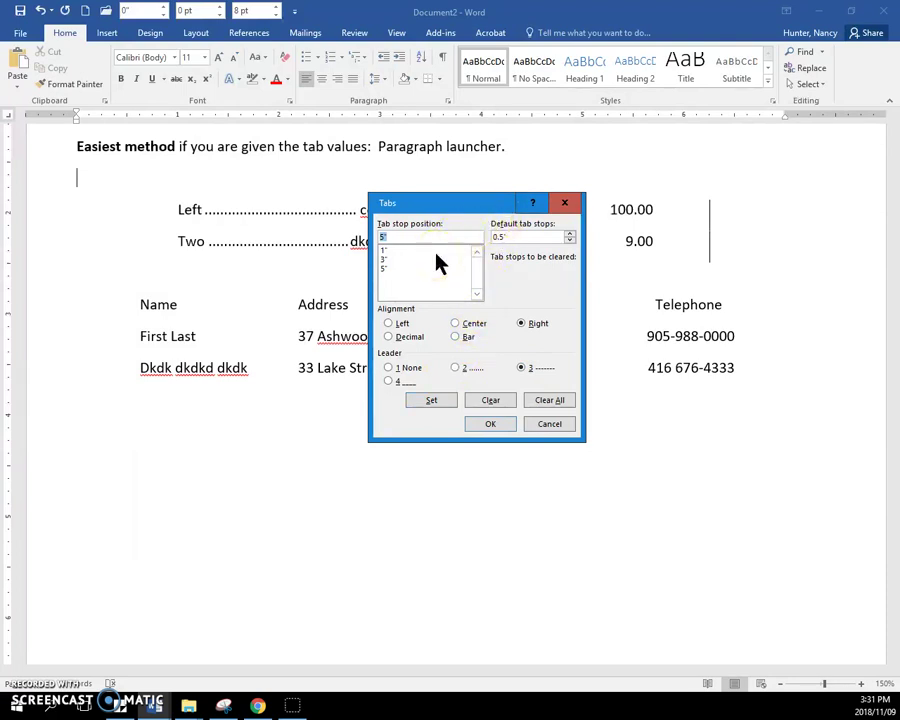
{"action": "type", "text": "5.5"}
{"action": "left_click", "coordinate": [389, 337]}
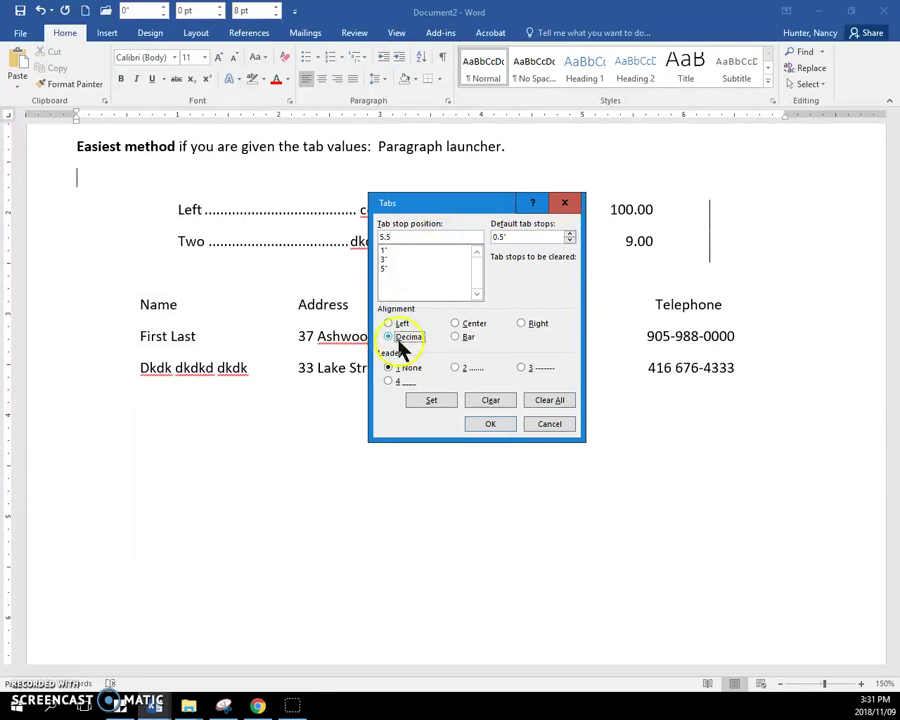
{"action": "left_click", "coordinate": [399, 368]}
{"action": "mouse_move", "coordinate": [468, 211]}
{"action": "left_mouse_down"}
{"action": "mouse_move", "coordinate": [336, 263]}
{"action": "mouse_move", "coordinate": [423, 235]}
{"action": "mouse_move", "coordinate": [460, 195]}
{"action": "left_mouse_up"}
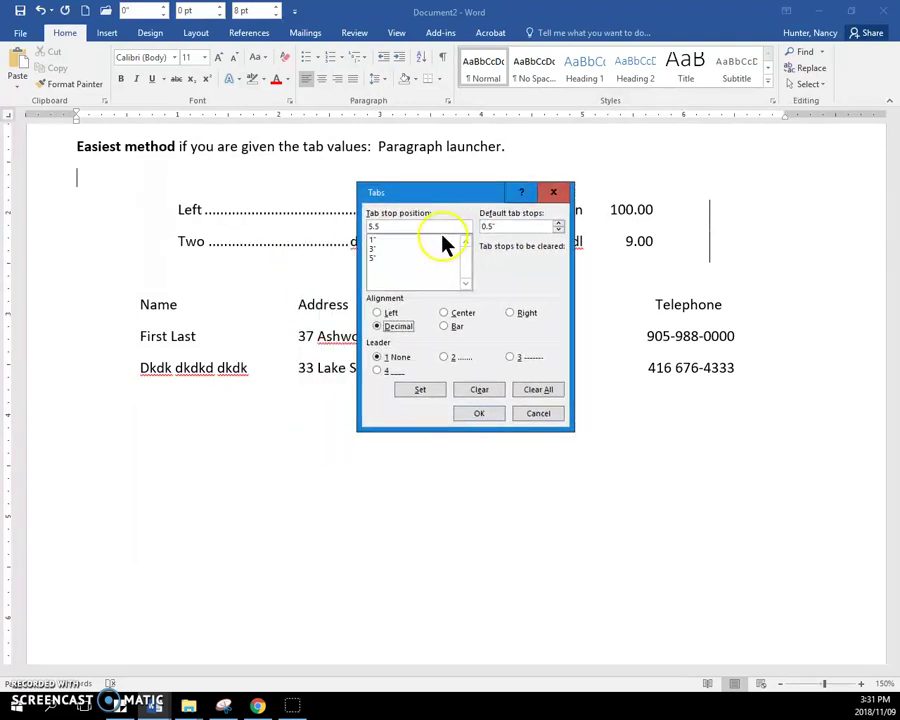
{"action": "left_click", "coordinate": [416, 393]}
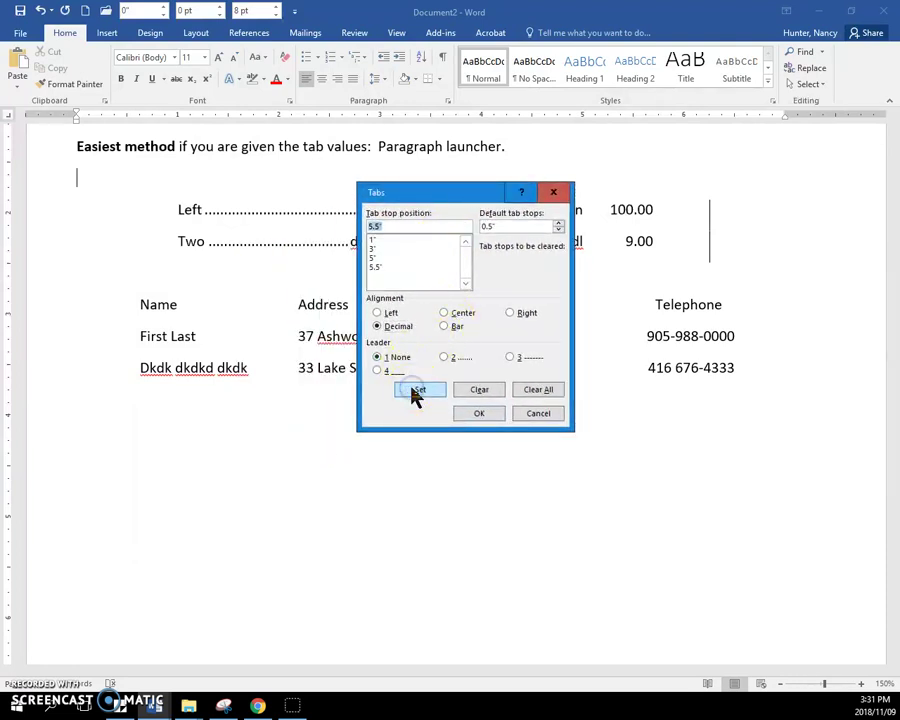
- Set a bar tab stop at 6.25"
{"action": "left_click", "coordinate": [412, 255]}
{"action": "type", "text": "6.25"}
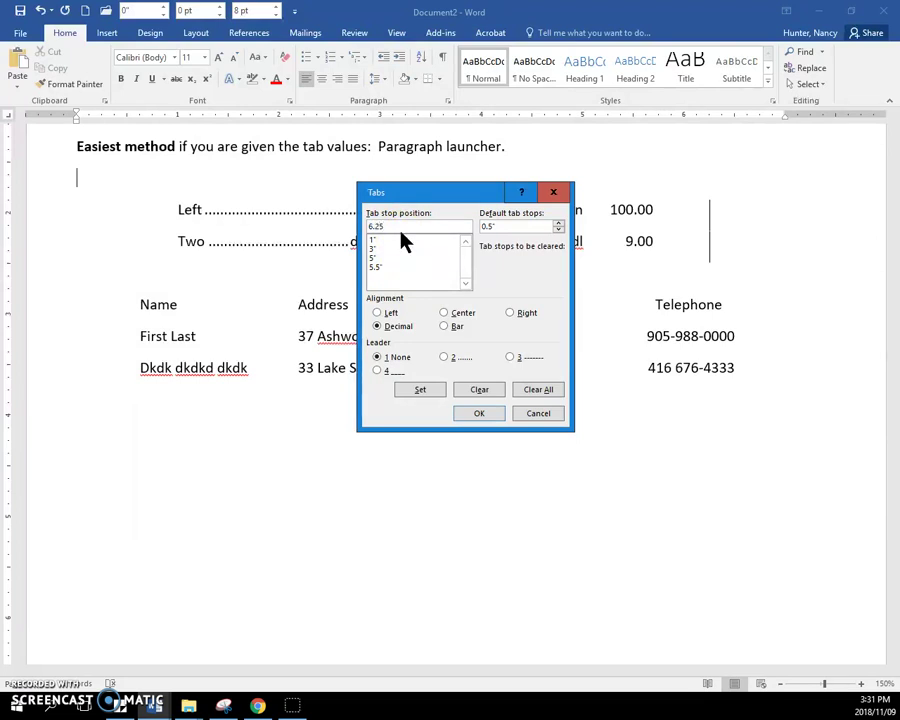
{"action": "left_click", "coordinate": [445, 329]}
{"action": "left_click", "coordinate": [445, 329]}
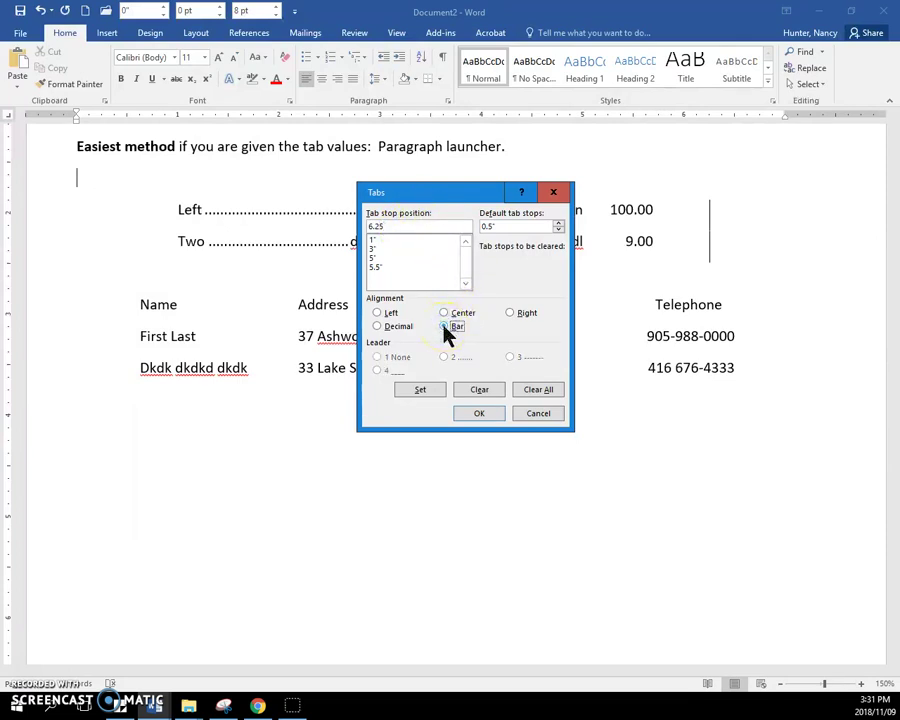
{"action": "left_click", "coordinate": [421, 391]}
- Review the 1" and 3" tab stop settings and apply all the tab stops to the blank line
{"action": "left_click", "coordinate": [396, 240]}
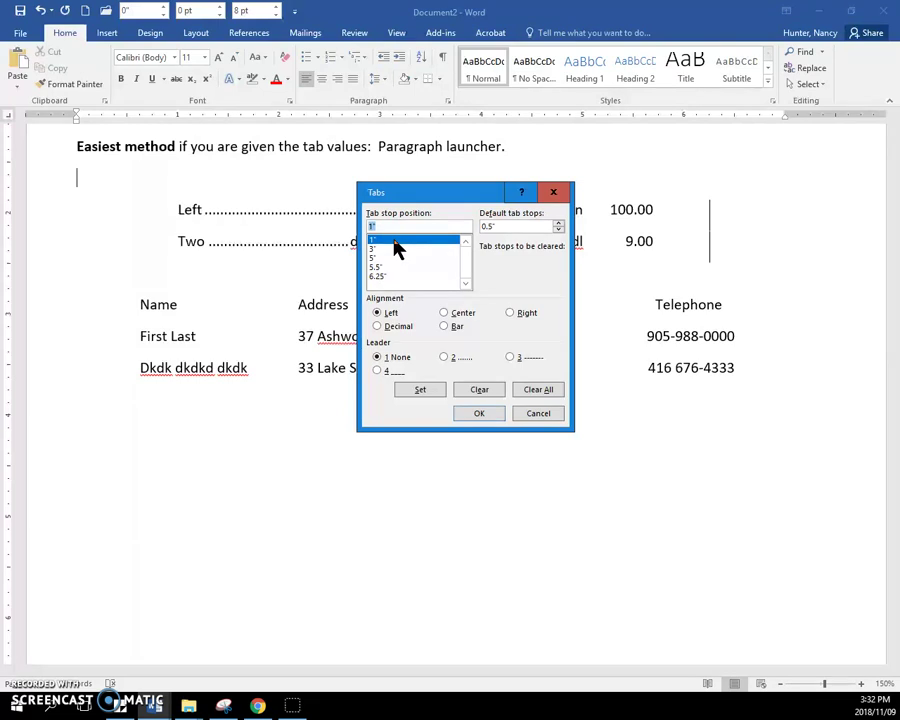
{"action": "left_click", "coordinate": [395, 249]}
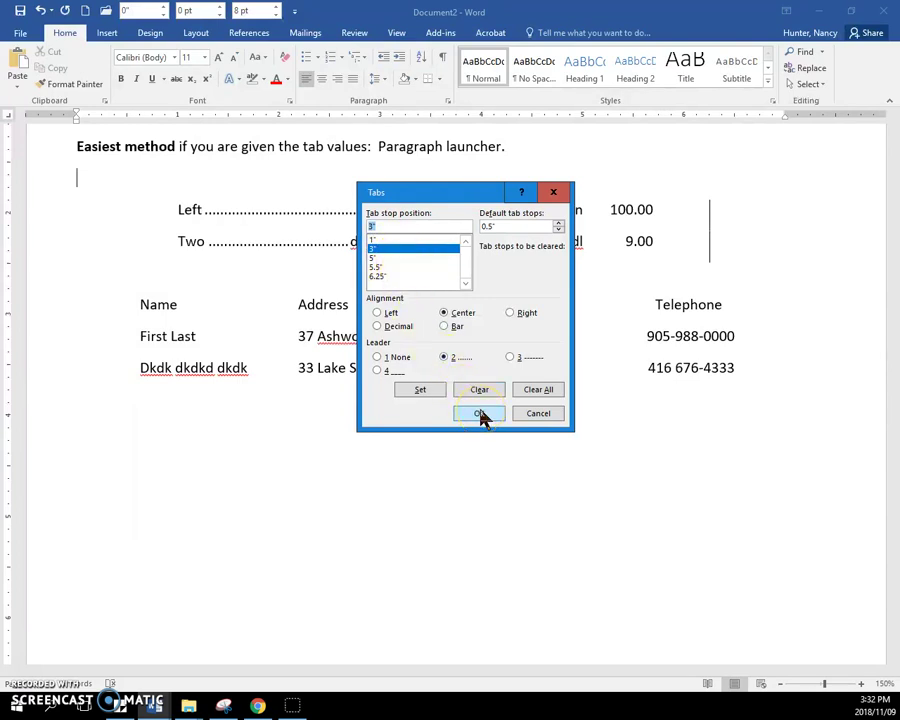
{"action": "left_click", "coordinate": [481, 414]}
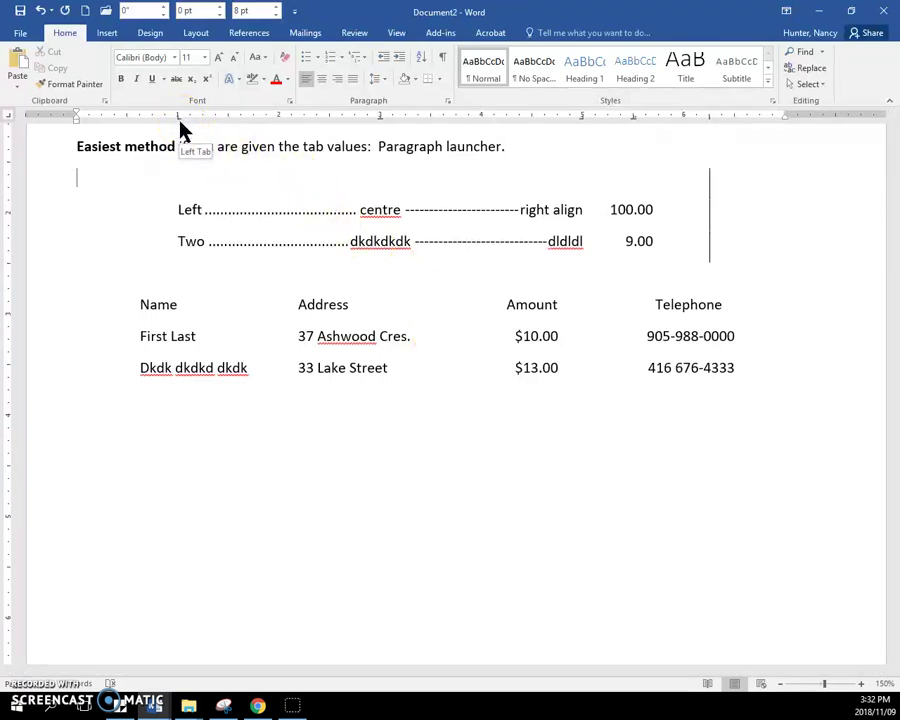
- Examine the centre, right, decimal and bar tab markers on the horizontal ruler
{"action": "left_click", "coordinate": [340, 122]}
{"action": "left_click", "coordinate": [380, 120]}
{"action": "left_click_drag", "start_coordinate": [380, 122], "coordinate": [579, 120]}
{"action": "left_click", "coordinate": [635, 124]}
{"action": "left_click", "coordinate": [648, 122]}
{"action": "left_click", "coordinate": [709, 117]}
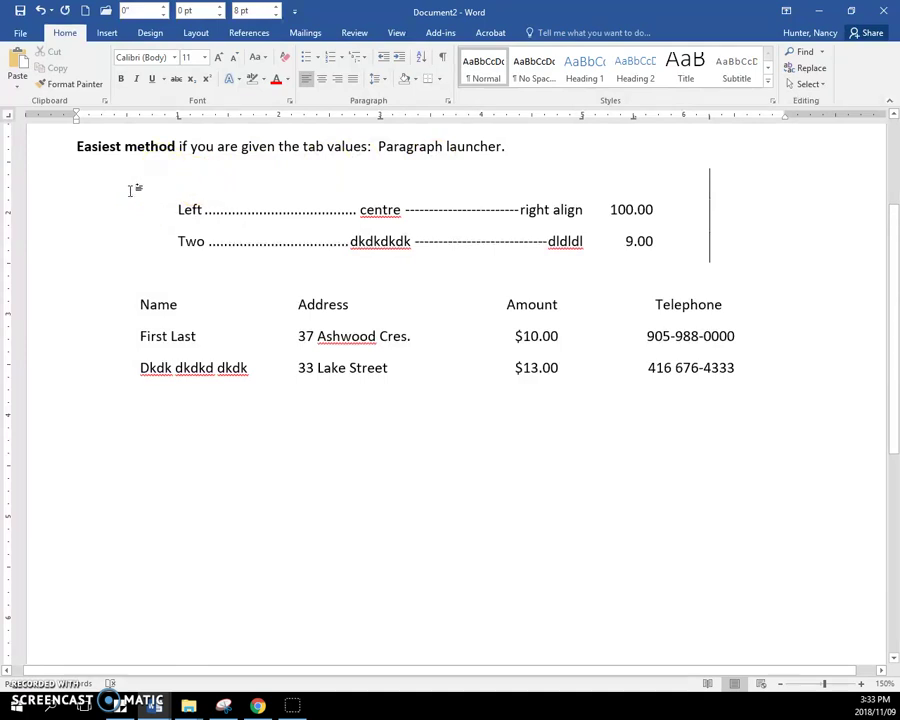
- Fill the blank line with "Left", "centre", "right side text aligns" and "10.00", placing each entry at its successive tab stop
{"action": "key", "text": "Tab"}
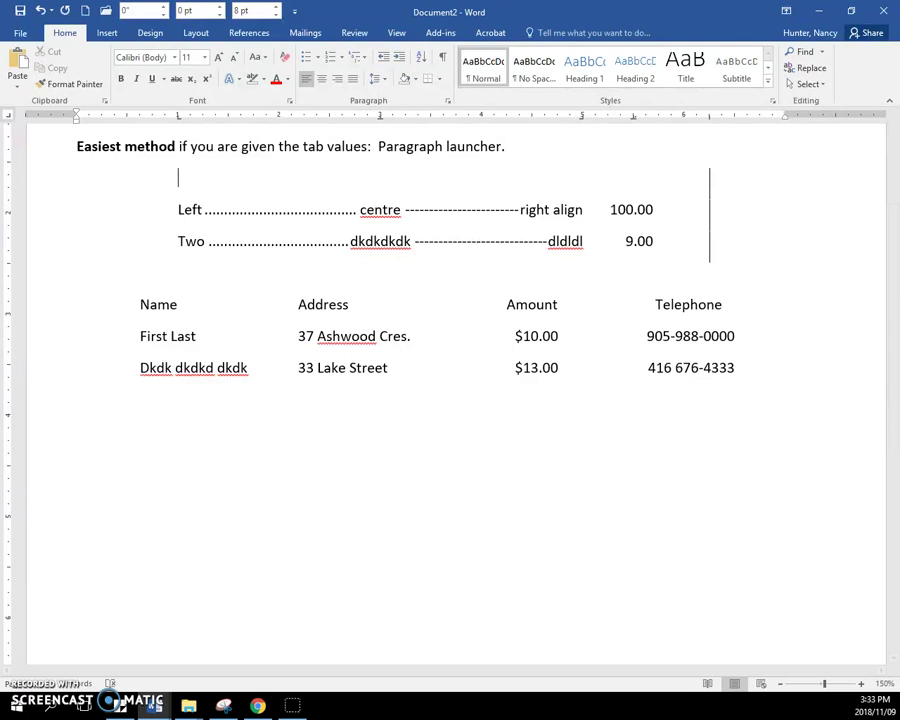
{"action": "type", "text": "Left"}
{"action": "key", "text": "Tab"}
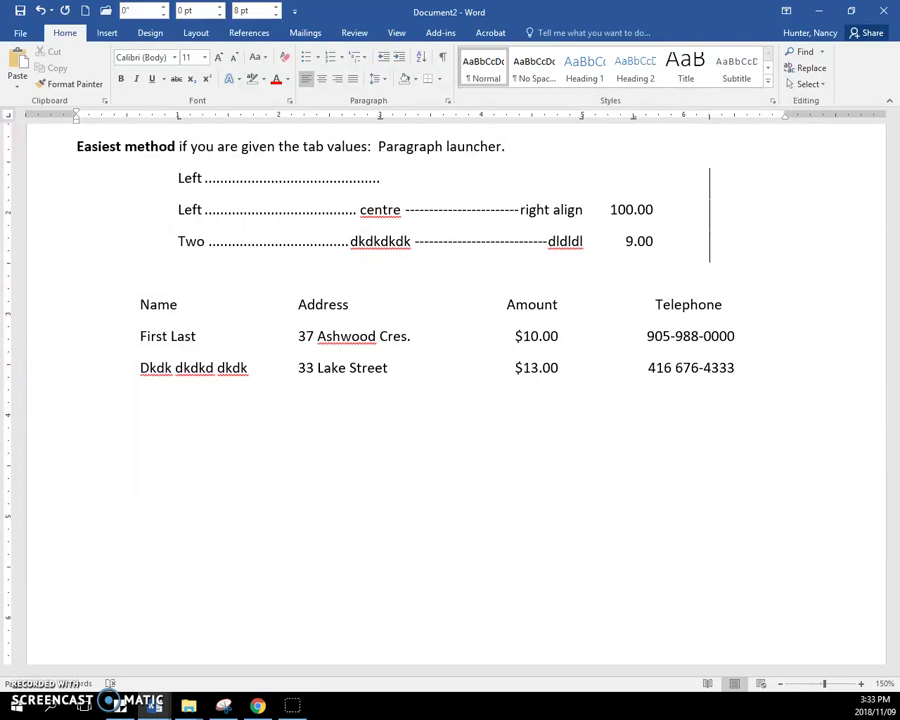
{"action": "type", "text": "centre"}
{"action": "key", "text": "Tab"}
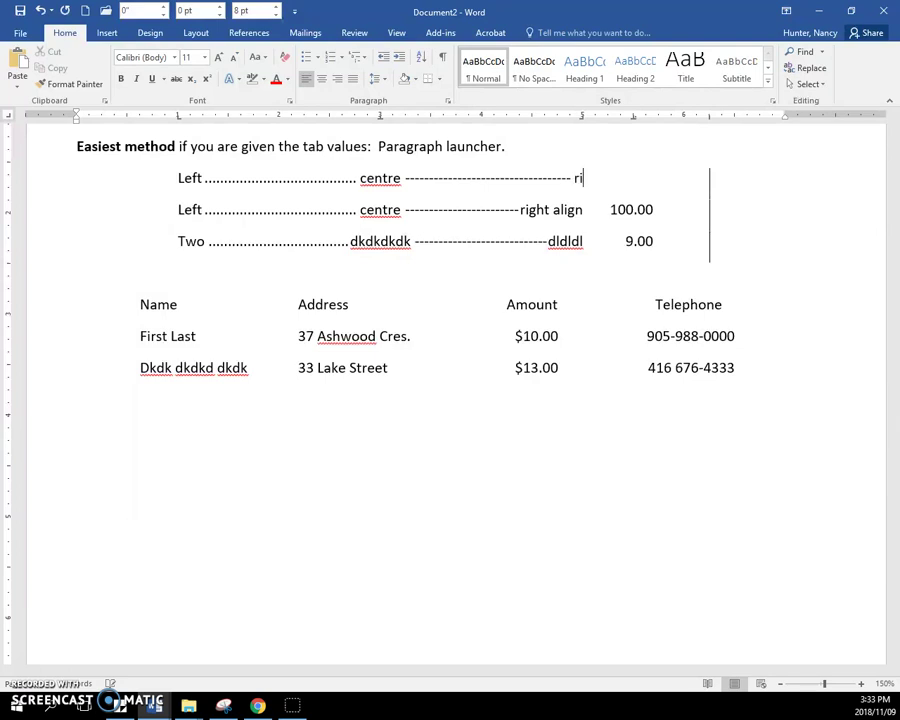
{"action": "type", "text": "ght side text aligns"}
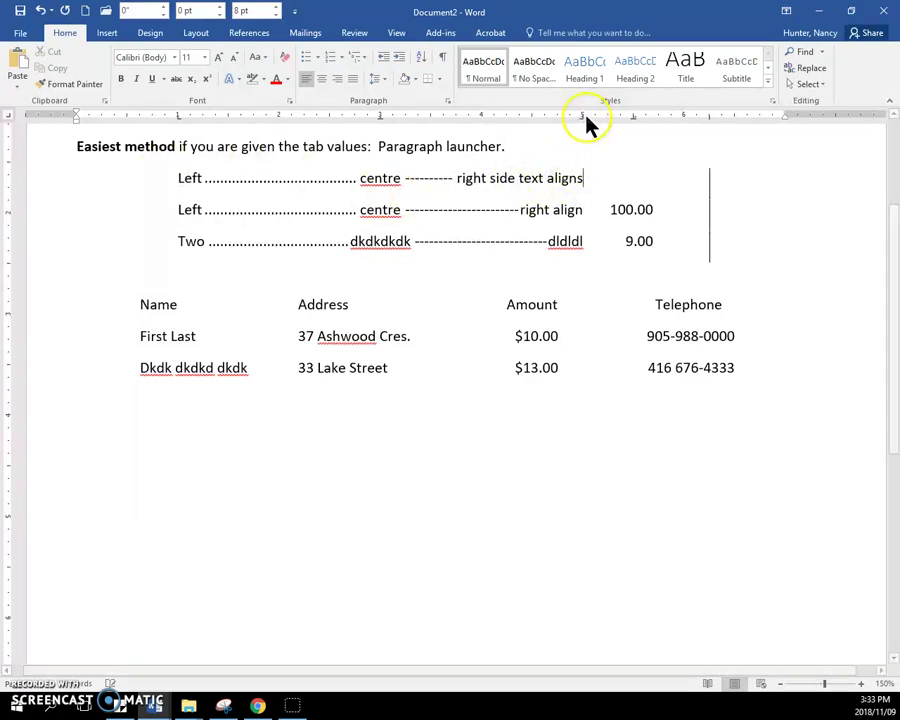
{"action": "scroll", "coordinate": [580, 148], "scroll_direction": "down", "scroll_amount": 1}
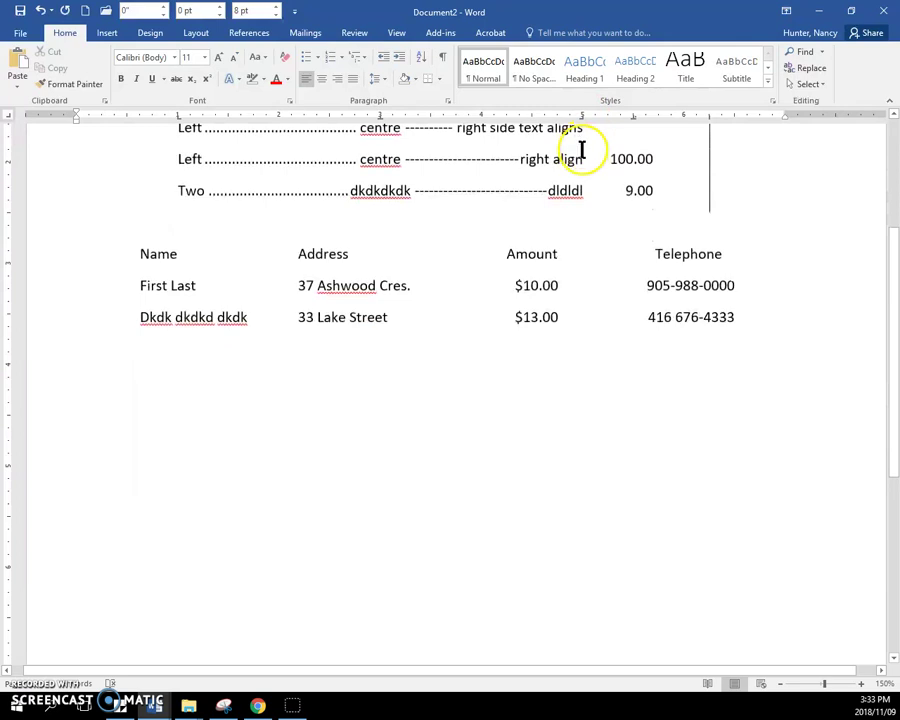
{"action": "scroll", "coordinate": [577, 155], "scroll_direction": "up", "scroll_amount": 1}
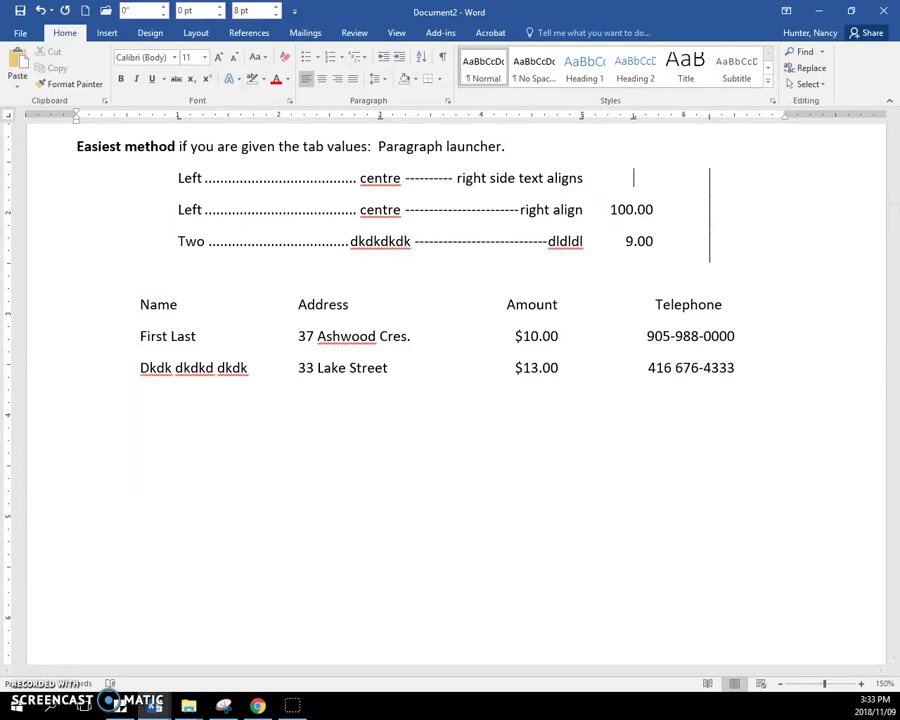
{"action": "type", "text": "0.00"}
{"action": "scroll", "coordinate": [639, 206], "scroll_direction": "down", "scroll_amount": 1}
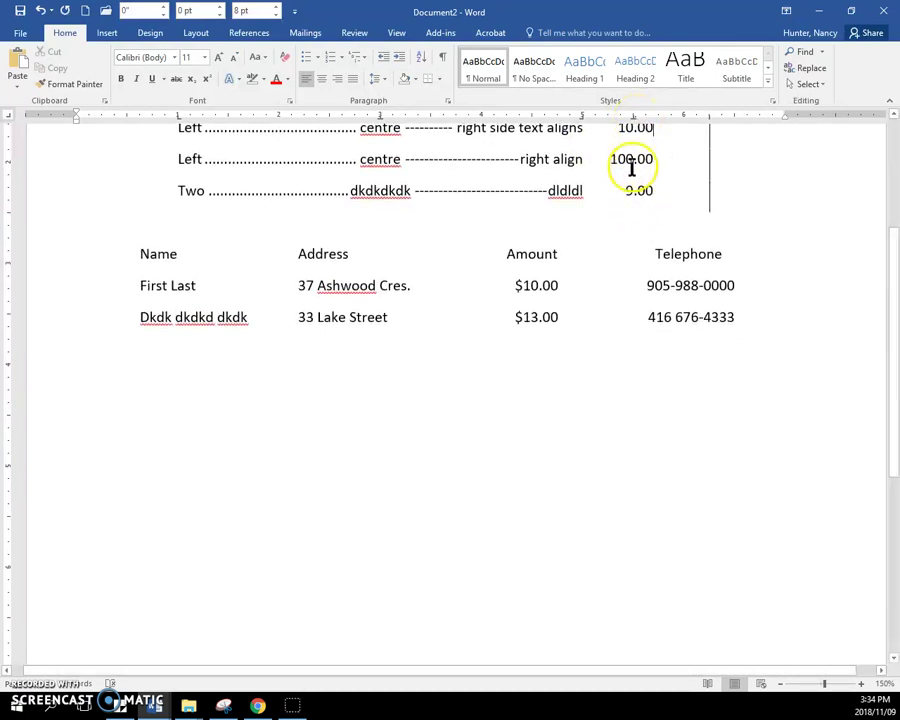
{"action": "scroll", "coordinate": [631, 168], "scroll_direction": "up", "scroll_amount": 2}
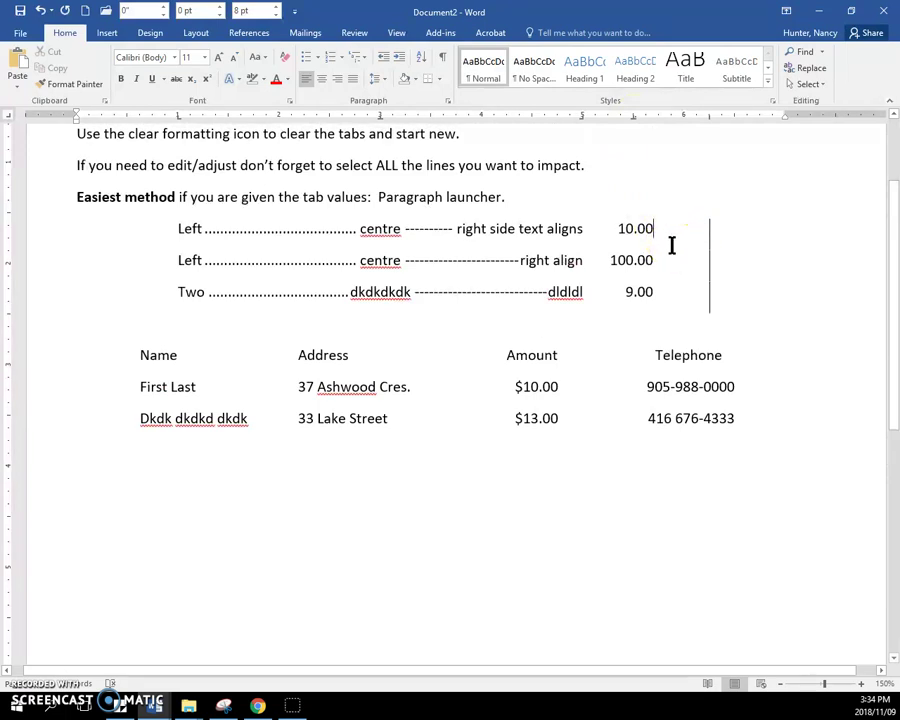
- Start a new line below the "right side text aligns" row and clear its formatting to remove the carried-forward tabs
{"action": "key", "text": "Return"}
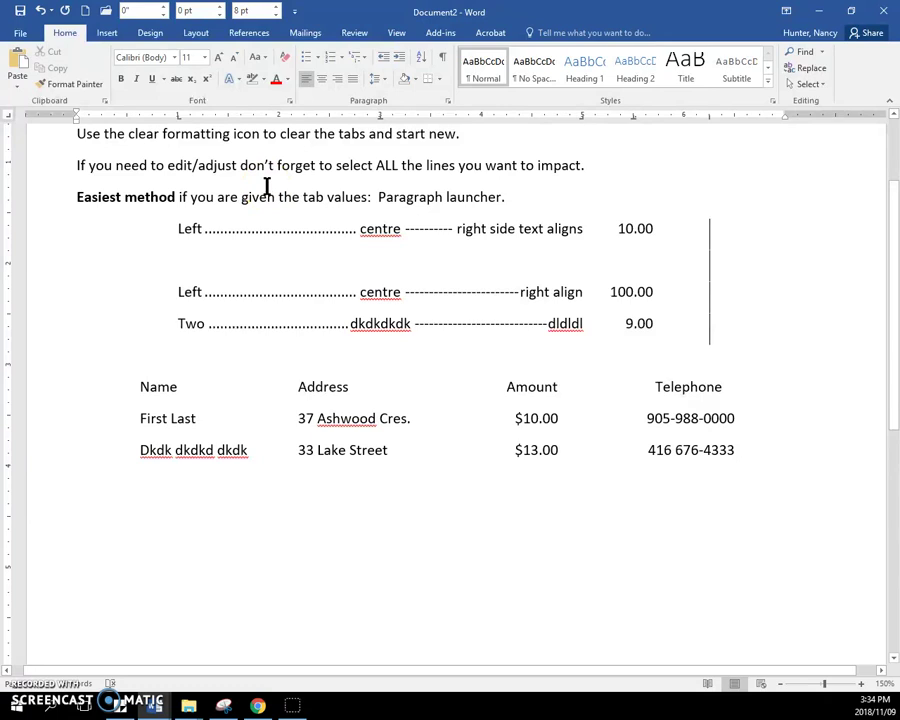
{"action": "left_click", "coordinate": [295, 245]}
{"action": "scroll", "coordinate": [295, 245], "scroll_direction": "up", "scroll_amount": 3}
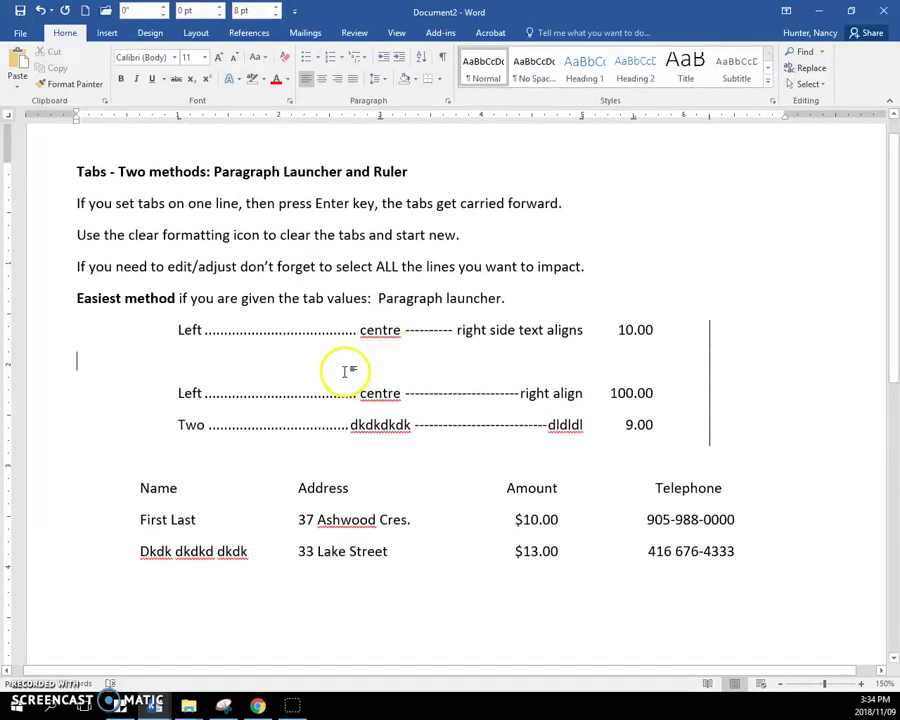
{"action": "left_click_drag", "start_coordinate": [78, 203], "coordinate": [538, 210]}
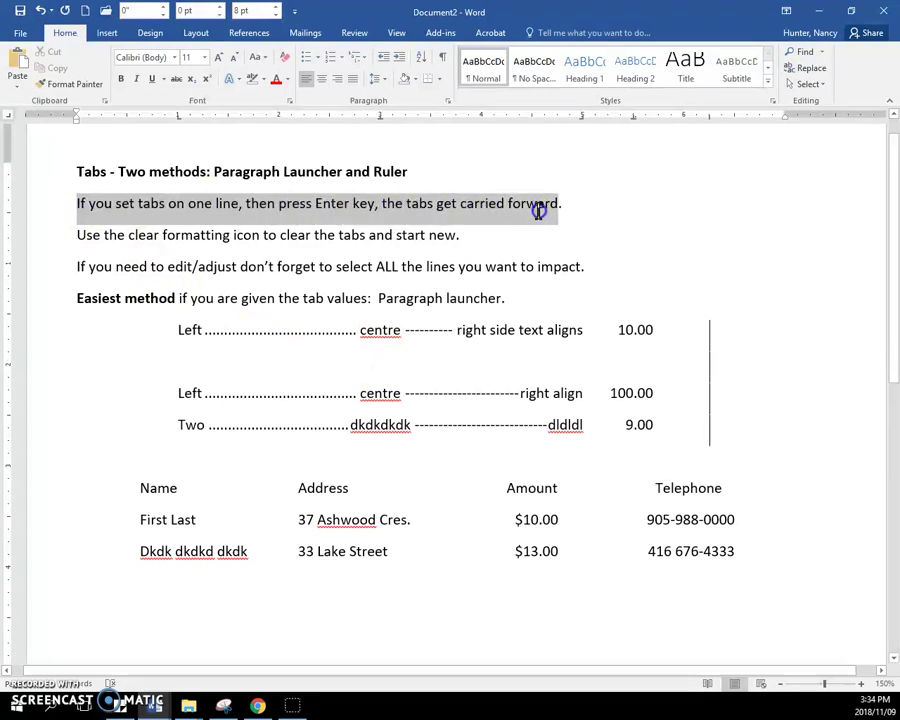
{"action": "left_click", "coordinate": [81, 366]}
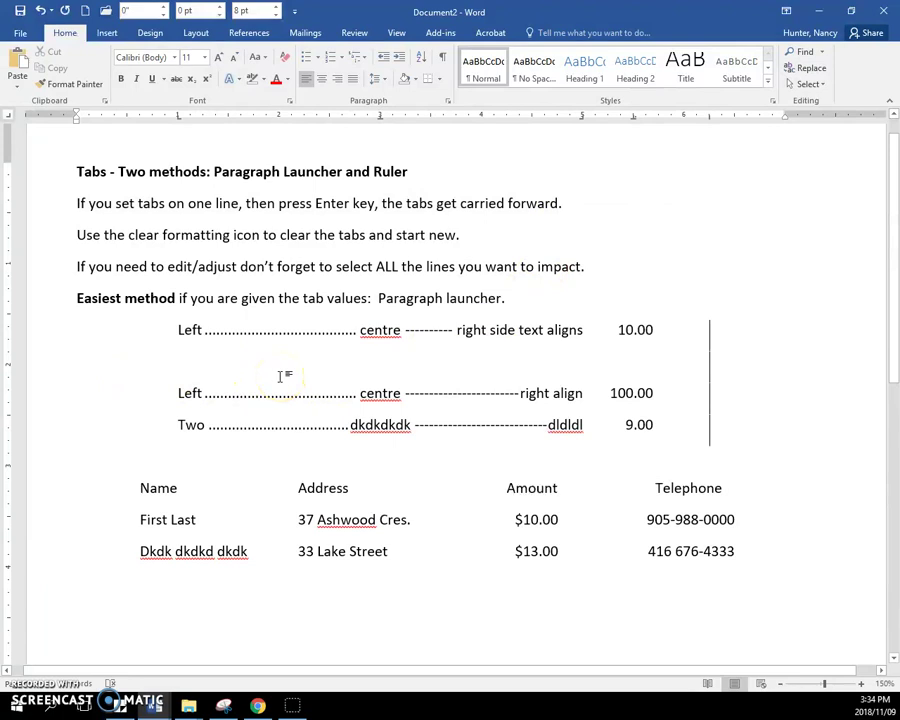
{"action": "left_click", "coordinate": [285, 58]}
{"action": "scroll", "coordinate": [176, 381], "scroll_direction": "down", "scroll_amount": 3}
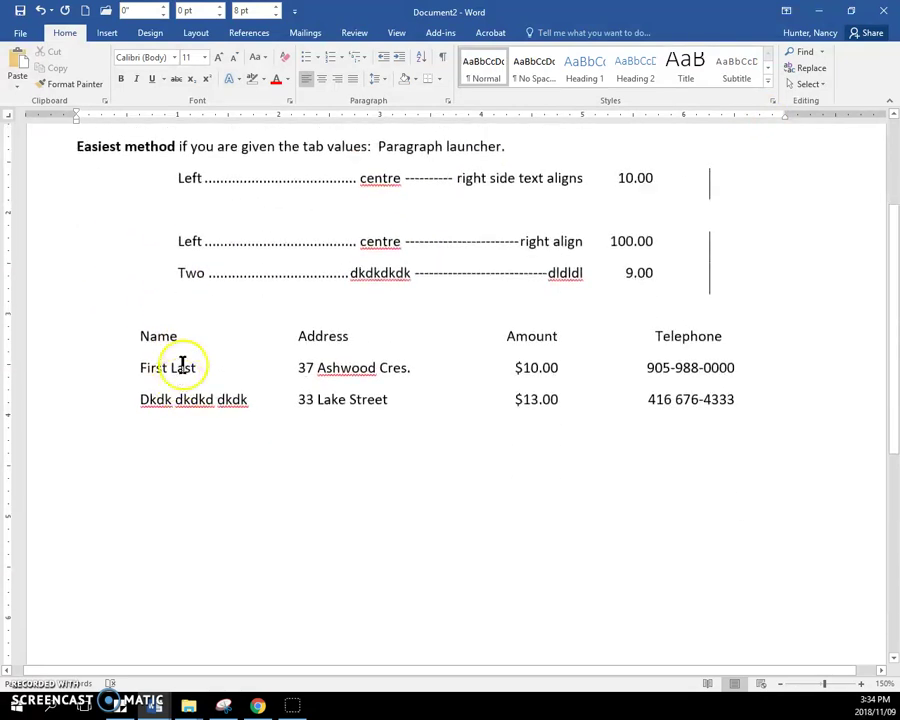
- Cycle the ruler's tab selector through the available tab types for the blank line below the "right side text aligns" row
{"action": "scroll", "coordinate": [182, 364], "scroll_direction": "down", "scroll_amount": 1}
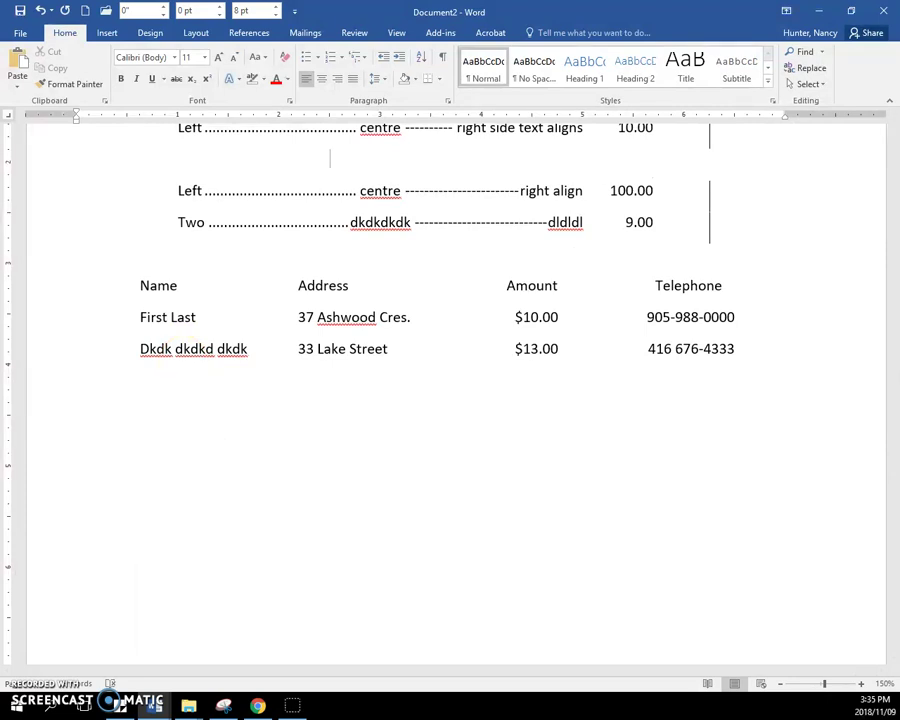
{"action": "left_click", "coordinate": [380, 158]}
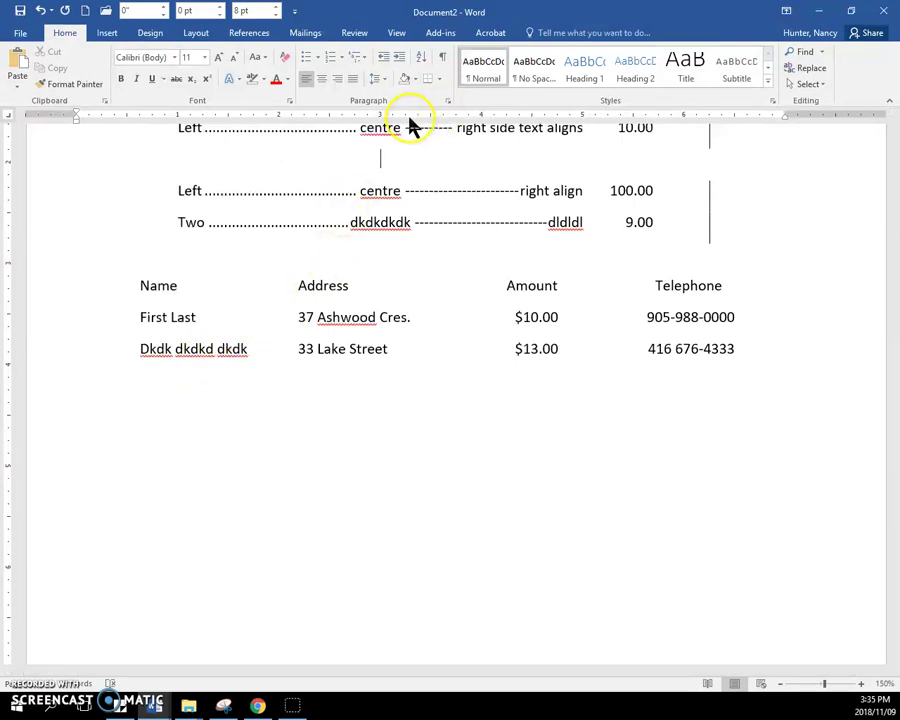
{"action": "left_click", "coordinate": [9, 118]}
{"action": "left_click", "coordinate": [9, 118]}
{"action": "left_click", "coordinate": [9, 118]}
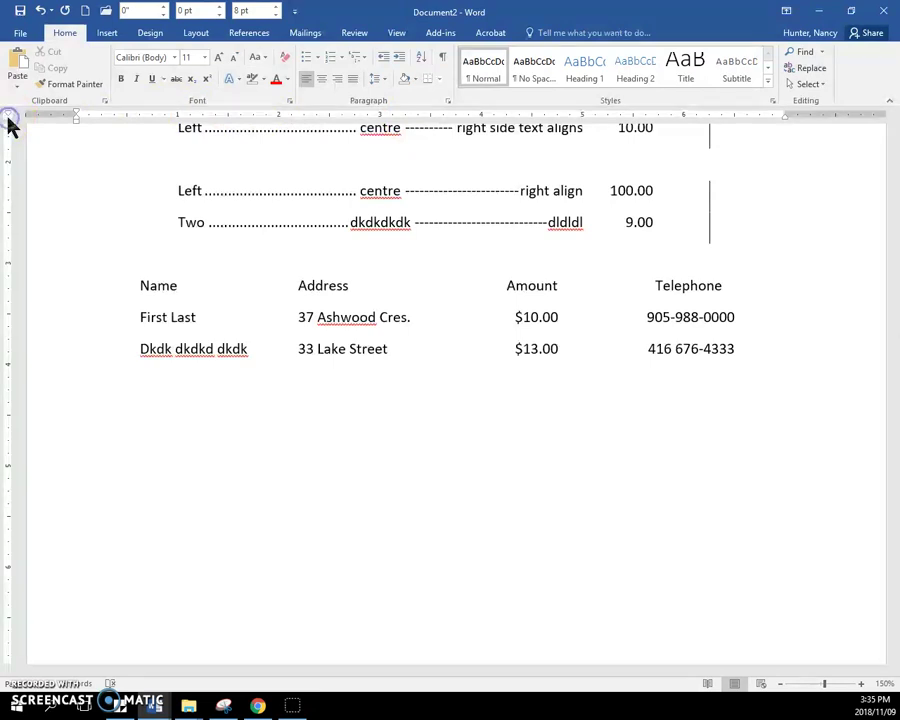
{"action": "left_click", "coordinate": [9, 118]}
{"action": "left_click", "coordinate": [9, 119]}
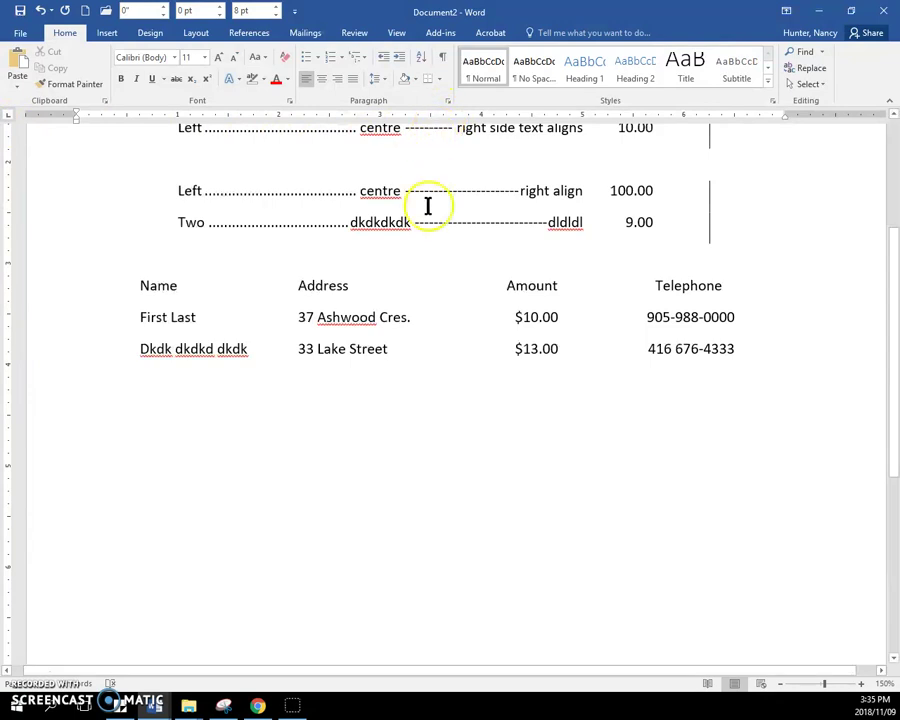
- Delete the tab characters on the blank line and set a left tab stop at 3" on the ruler
{"action": "key", "text": "BackSpace"}
{"action": "key", "text": "BackSpace"}
{"action": "key", "text": "BackSpace"}
{"action": "key", "text": "BackSpace"}
{"action": "key", "text": "BackSpace"}
{"action": "key", "text": "BackSpace"}
{"action": "key", "text": "BackSpace"}
{"action": "key", "text": "BackSpace"}
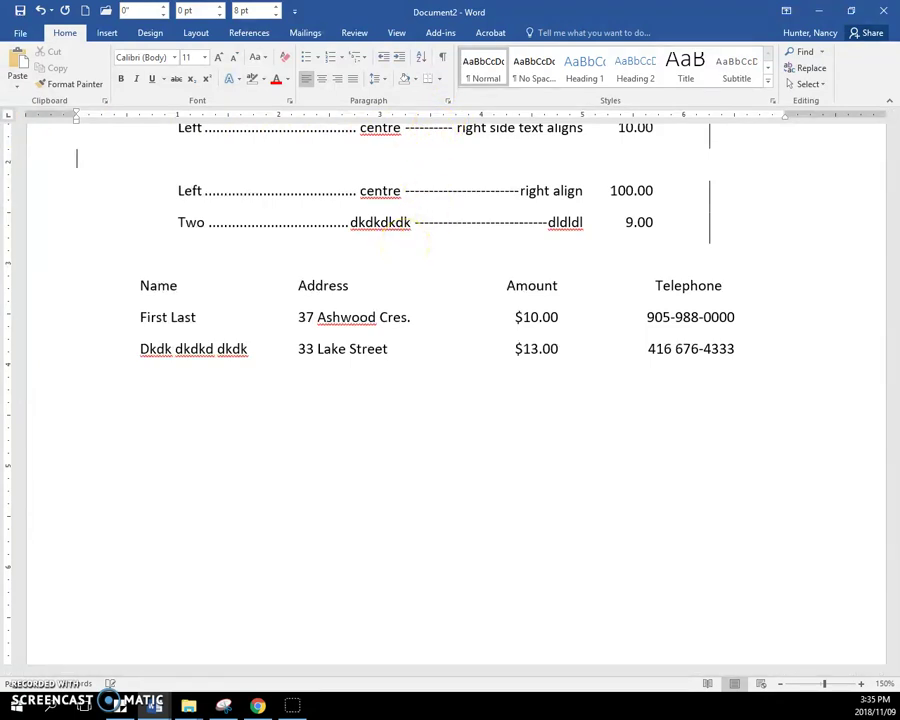
{"action": "left_click", "coordinate": [383, 117]}
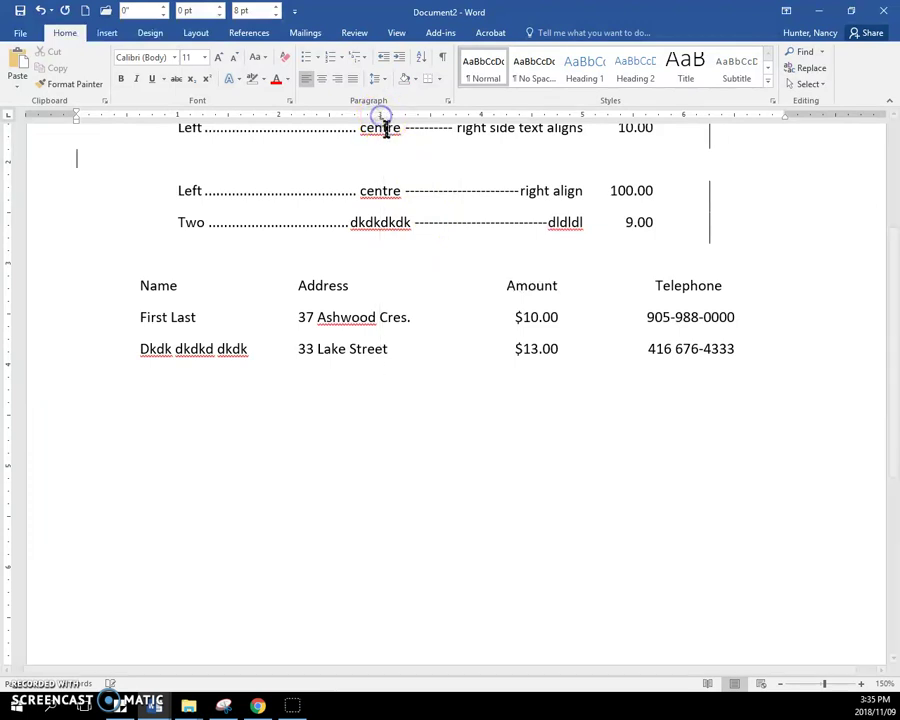
{"action": "left_click", "coordinate": [323, 237]}
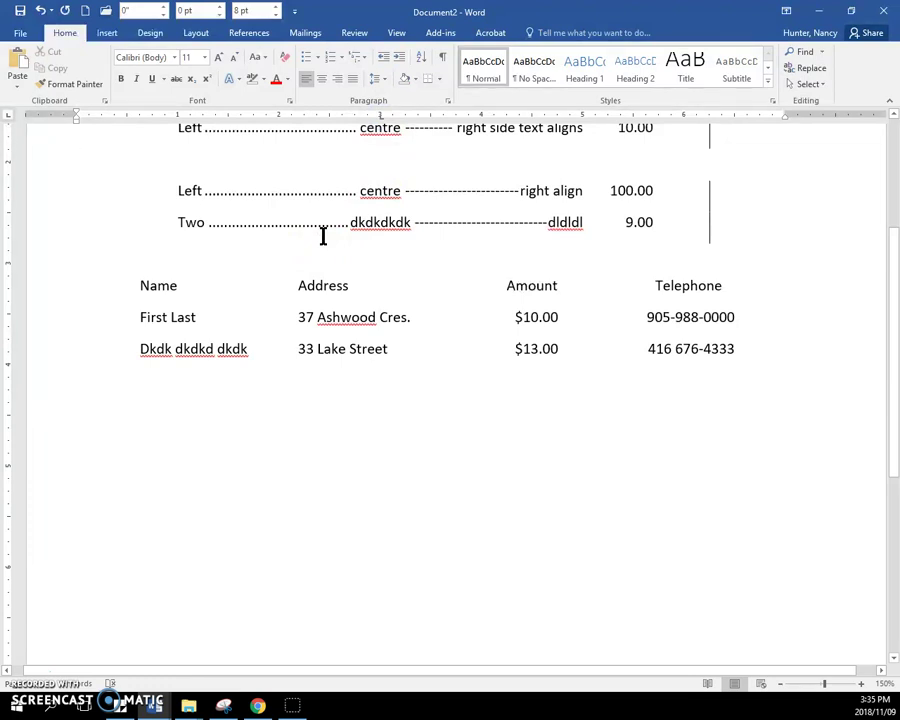
- Tab across the blank line through the 3" stop and the default stops up to 6"
{"action": "key", "text": "Tab"}
{"action": "key", "text": "Tab"}
{"action": "key", "text": "Tab"}
{"action": "key", "text": "Tab"}
{"action": "key", "text": "Tab"}
{"action": "key", "text": "Tab"}
{"action": "key", "text": "Tab"}
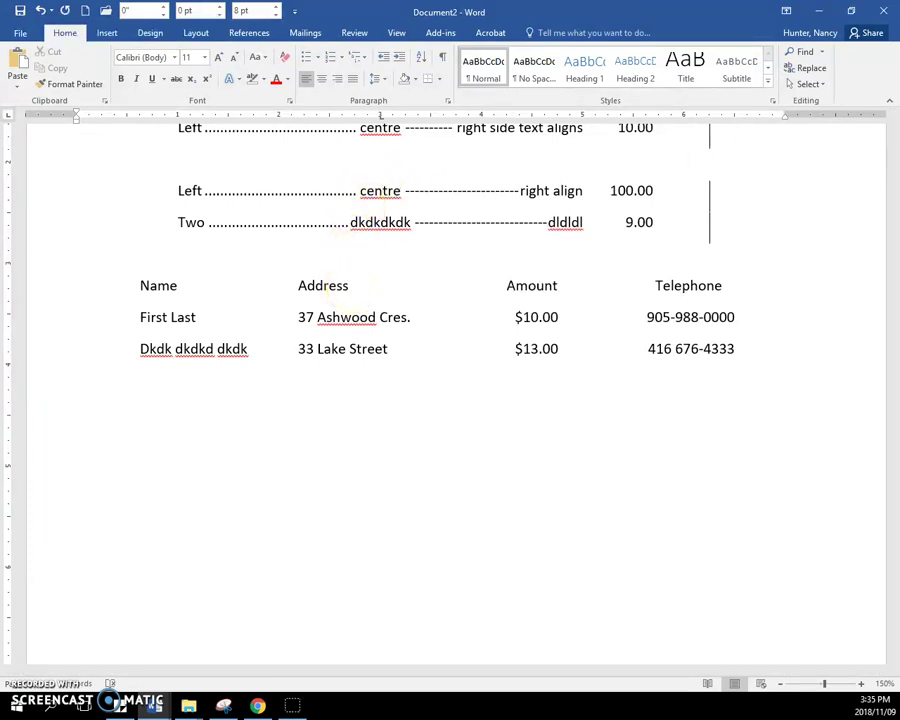
- Try moving the centre tab stop to about 3.4" without selecting both the "right align" and "Two" rows, and undo the move
{"action": "scroll", "coordinate": [348, 284], "scroll_direction": "down", "scroll_amount": 1}
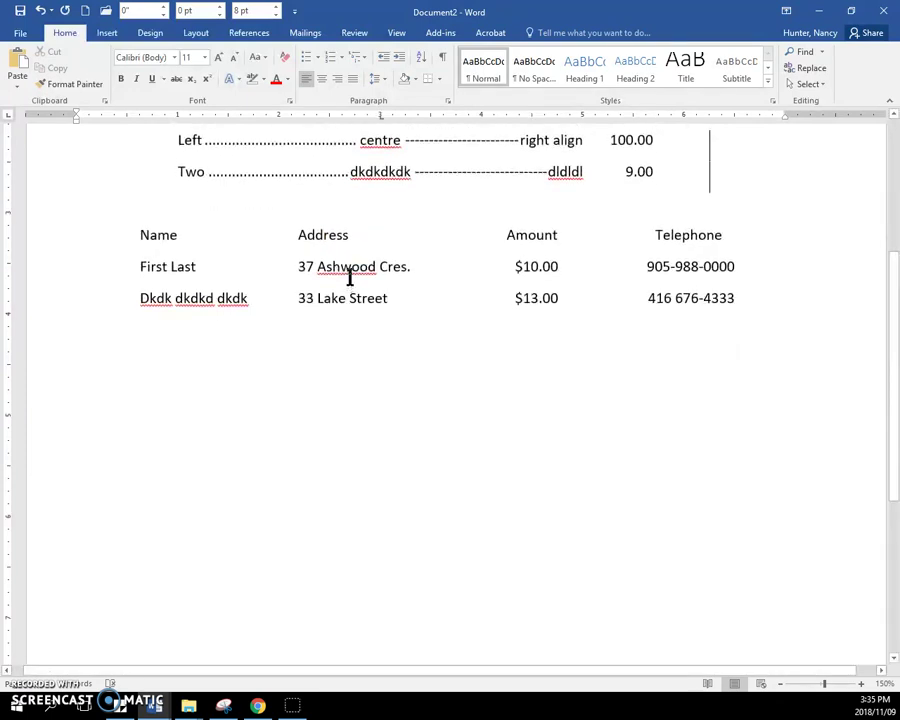
{"action": "scroll", "coordinate": [350, 277], "scroll_direction": "up", "scroll_amount": 3}
{"action": "scroll", "coordinate": [348, 274], "scroll_direction": "up", "scroll_amount": 3}
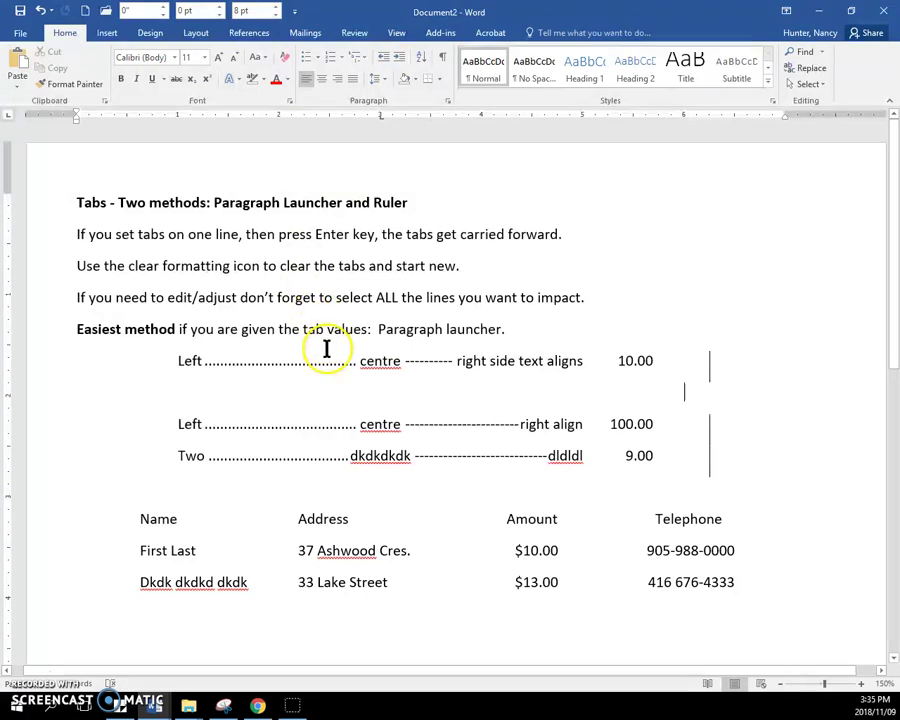
{"action": "scroll", "coordinate": [340, 347], "scroll_direction": "down", "scroll_amount": 1}
{"action": "scroll", "coordinate": [387, 351], "scroll_direction": "down", "scroll_amount": 1}
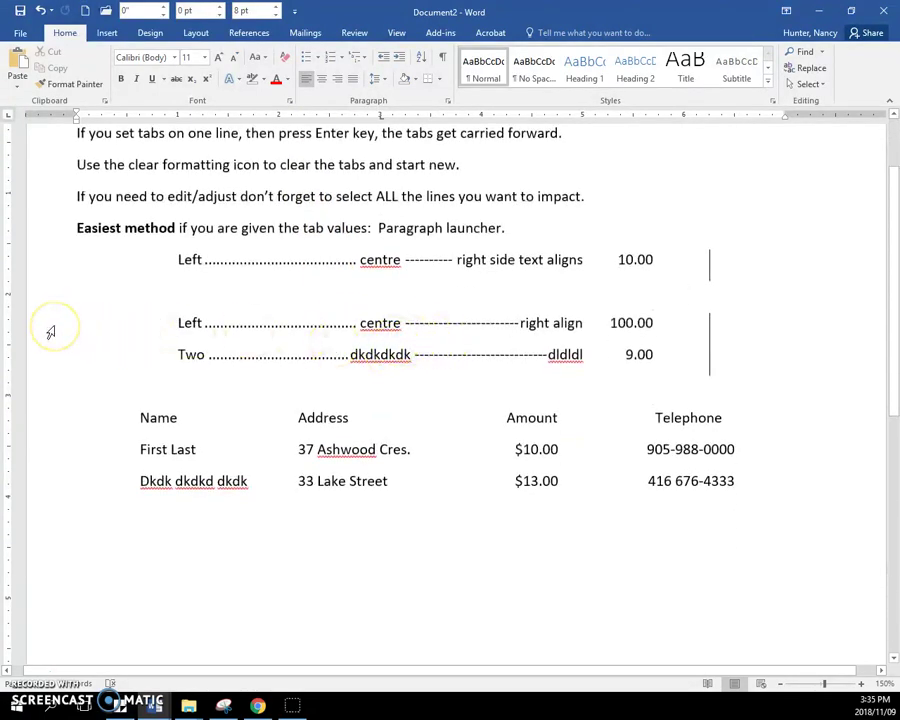
{"action": "left_click_drag", "start_coordinate": [54, 328], "coordinate": [56, 353]}
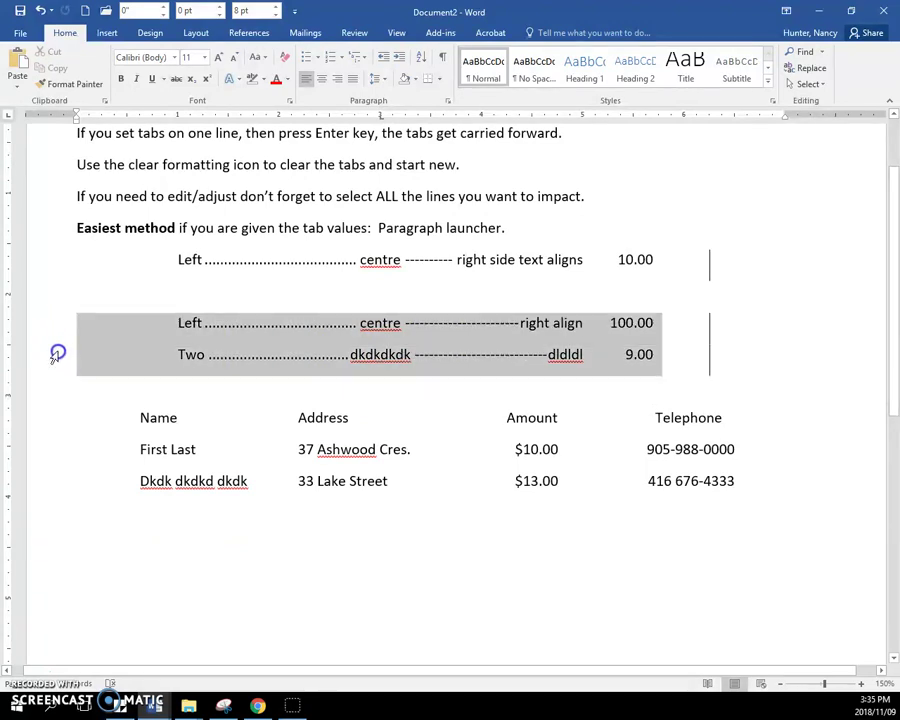
{"action": "left_click", "coordinate": [381, 326]}
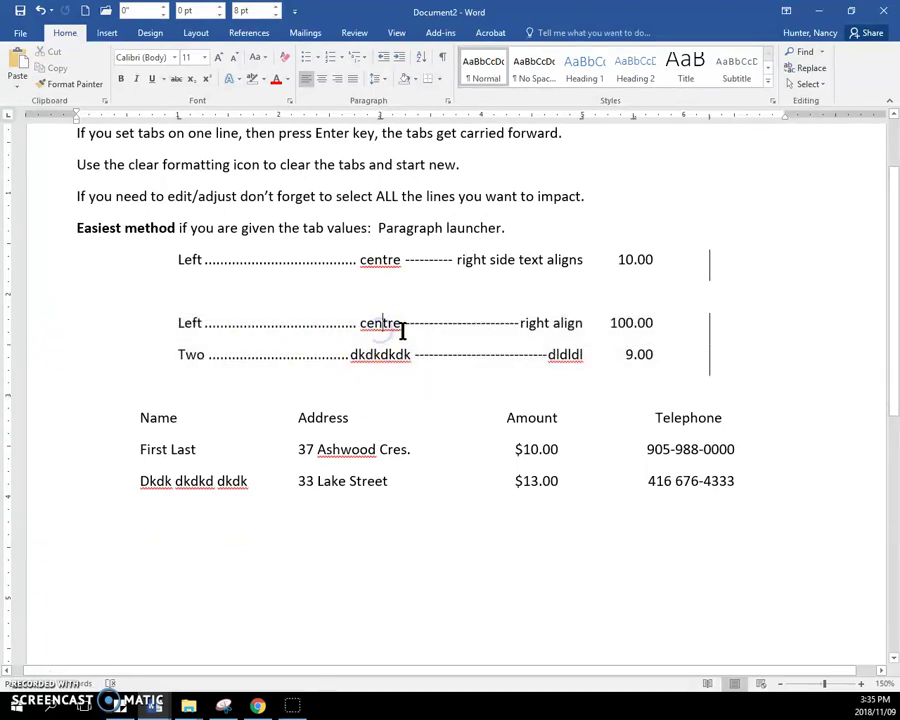
{"action": "left_click", "coordinate": [392, 320]}
{"action": "left_click", "coordinate": [392, 352]}
{"action": "left_click", "coordinate": [381, 120]}
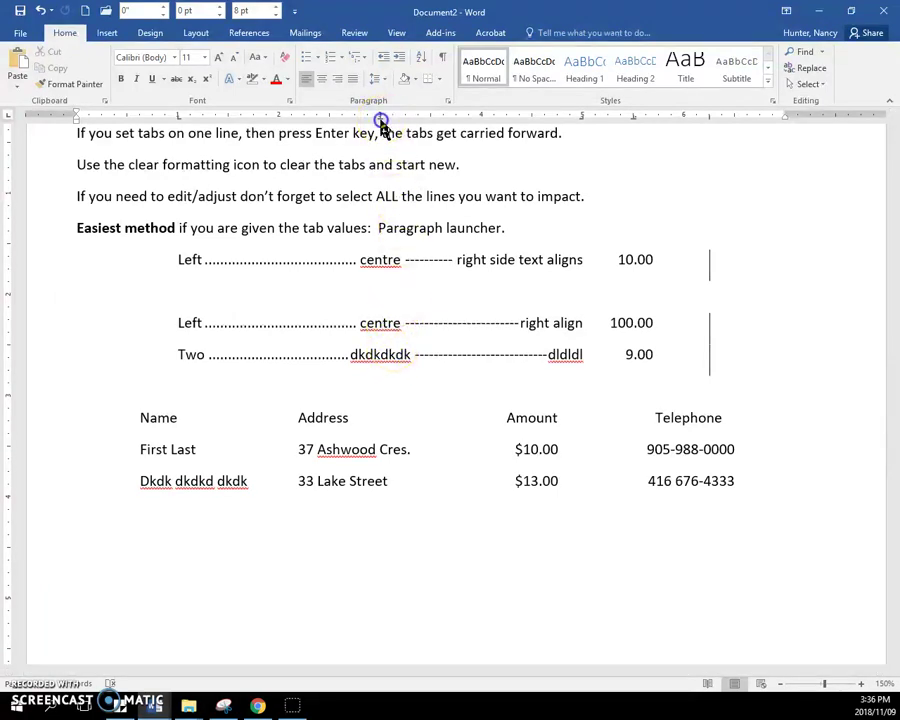
{"action": "left_click_drag", "start_coordinate": [381, 120], "coordinate": [419, 120]}
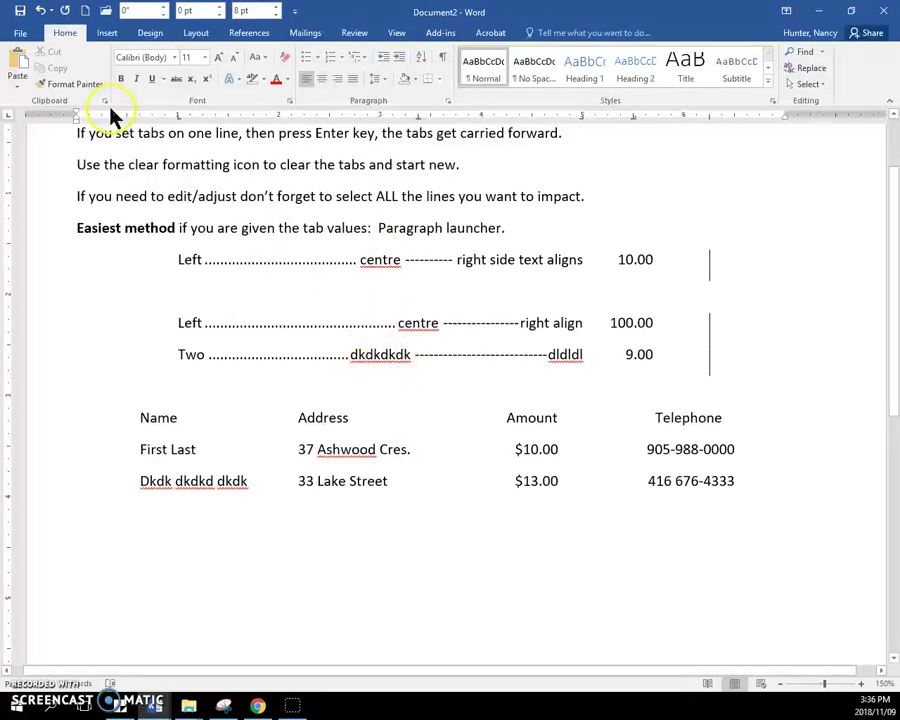
{"action": "left_click", "coordinate": [40, 11]}
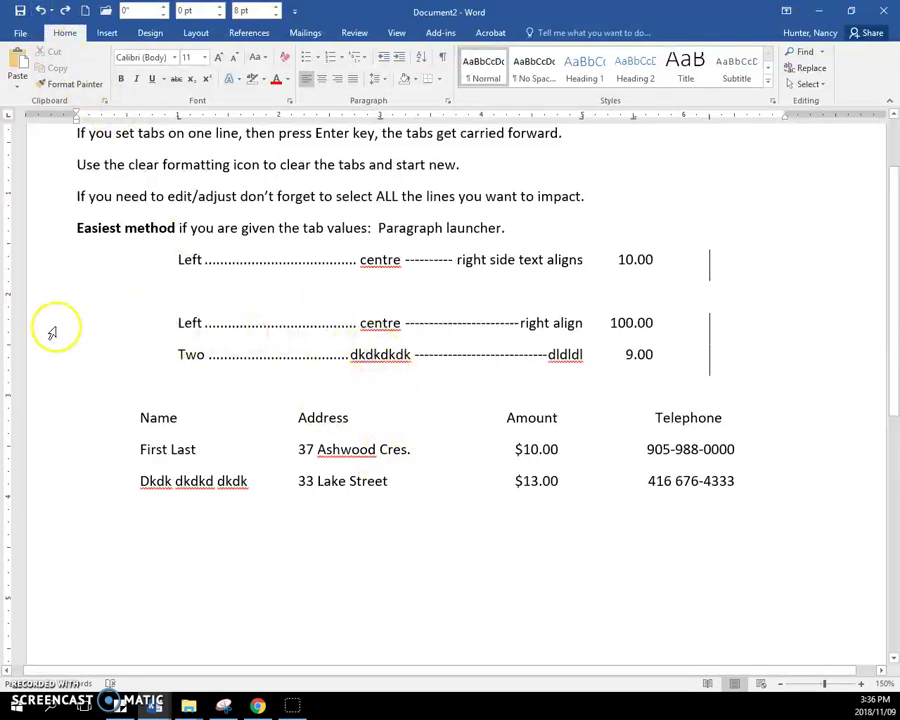
- Select both the "right align" row and the "Two" row and move their centre tab stop to about 3.4"
{"action": "left_click_drag", "start_coordinate": [52, 332], "coordinate": [53, 354]}
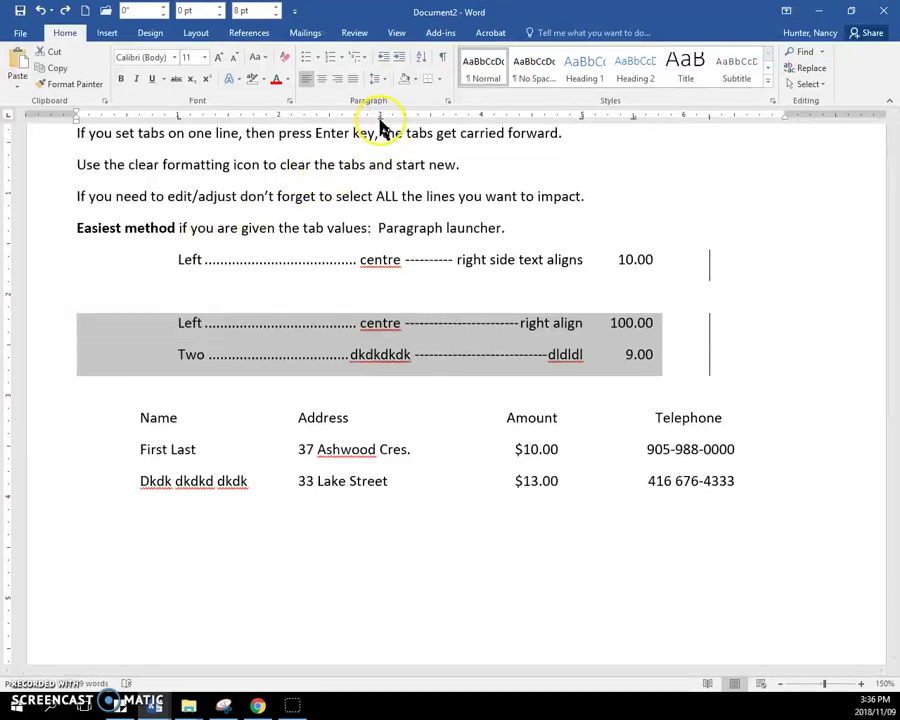
{"action": "left_click_drag", "start_coordinate": [379, 119], "coordinate": [421, 122]}
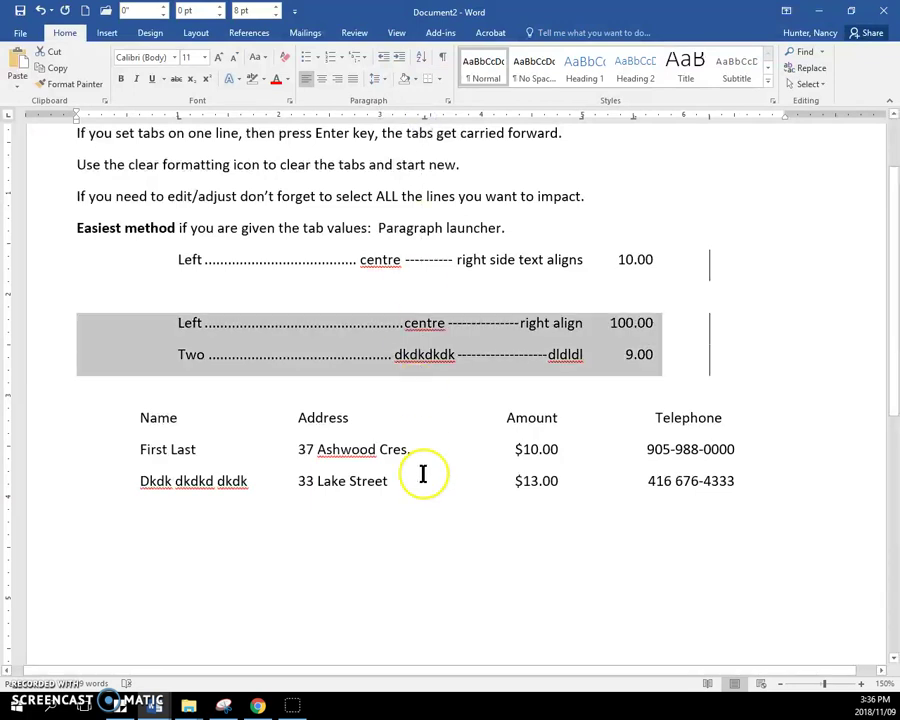
- Add two blank lines below the Name and Address table and set a left tab stop at 0.63" in line with Name
{"action": "scroll", "coordinate": [426, 470], "scroll_direction": "down", "scroll_amount": 2}
{"action": "scroll", "coordinate": [431, 463], "scroll_direction": "down", "scroll_amount": 3}
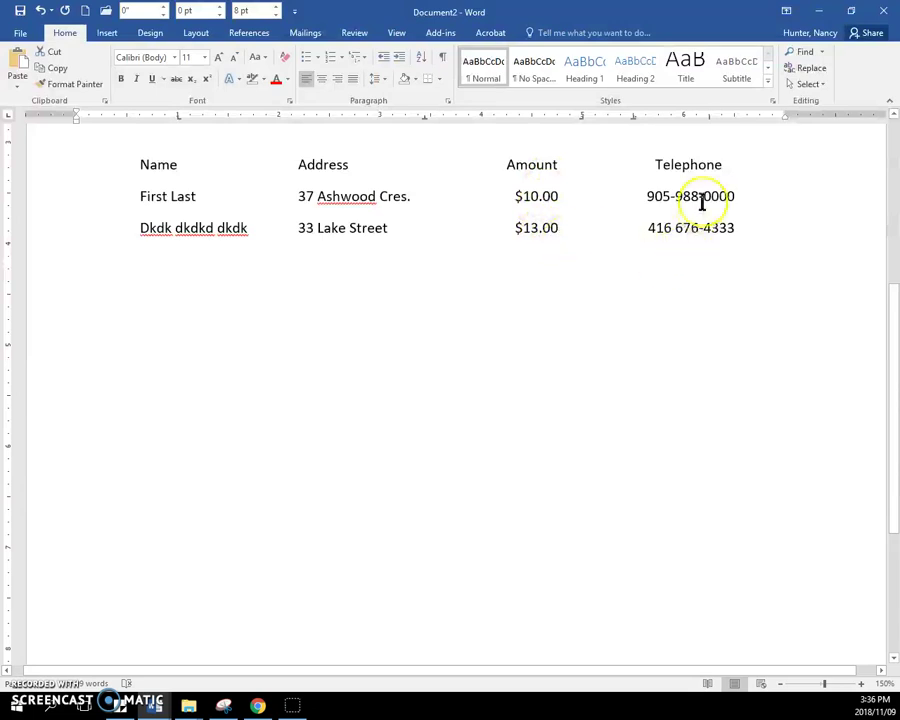
{"action": "left_click", "coordinate": [122, 310]}
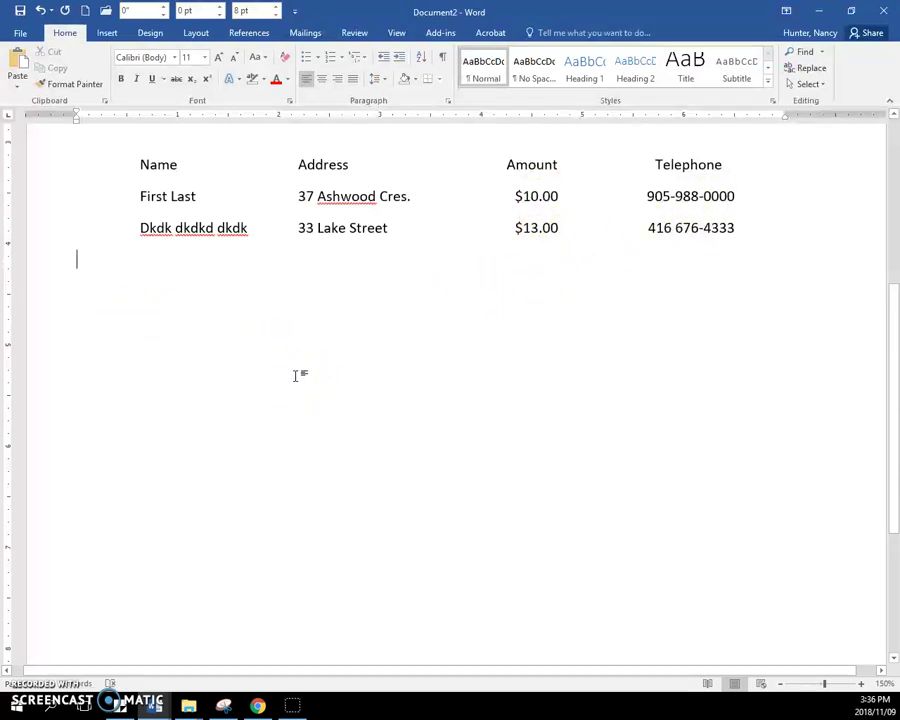
{"action": "key", "text": "Return"}
{"action": "key", "text": "Return"}
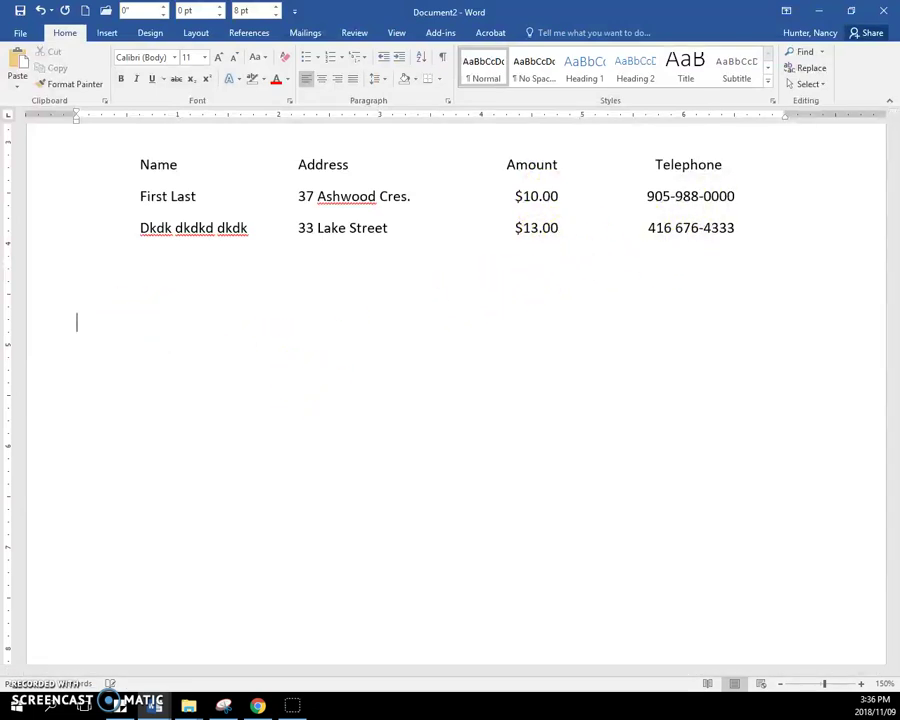
{"action": "left_click", "coordinate": [141, 118]}
{"action": "left_click", "coordinate": [277, 126]}
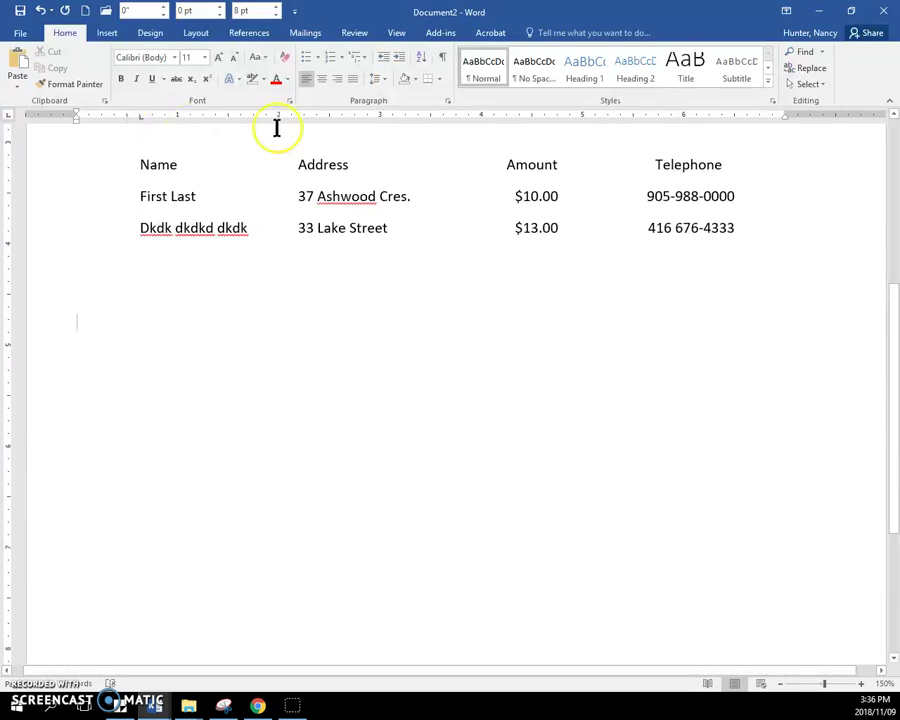
- Check the exact position of the new left tab stop in the Tabs settings and close them without changes
{"action": "left_click", "coordinate": [448, 101]}
{"action": "left_click", "coordinate": [472, 379]}
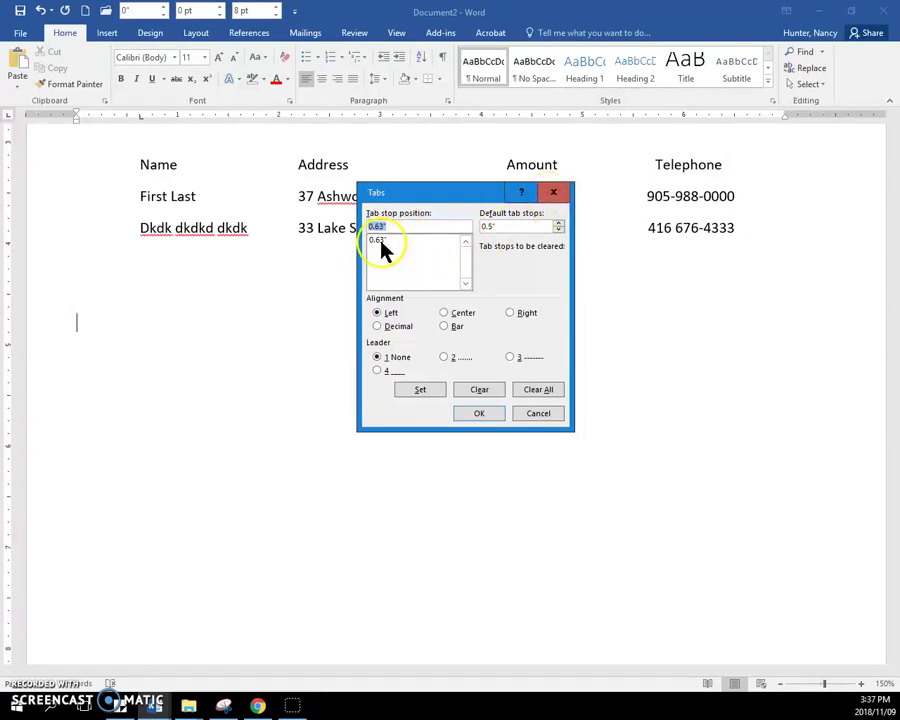
{"action": "left_click", "coordinate": [551, 194]}
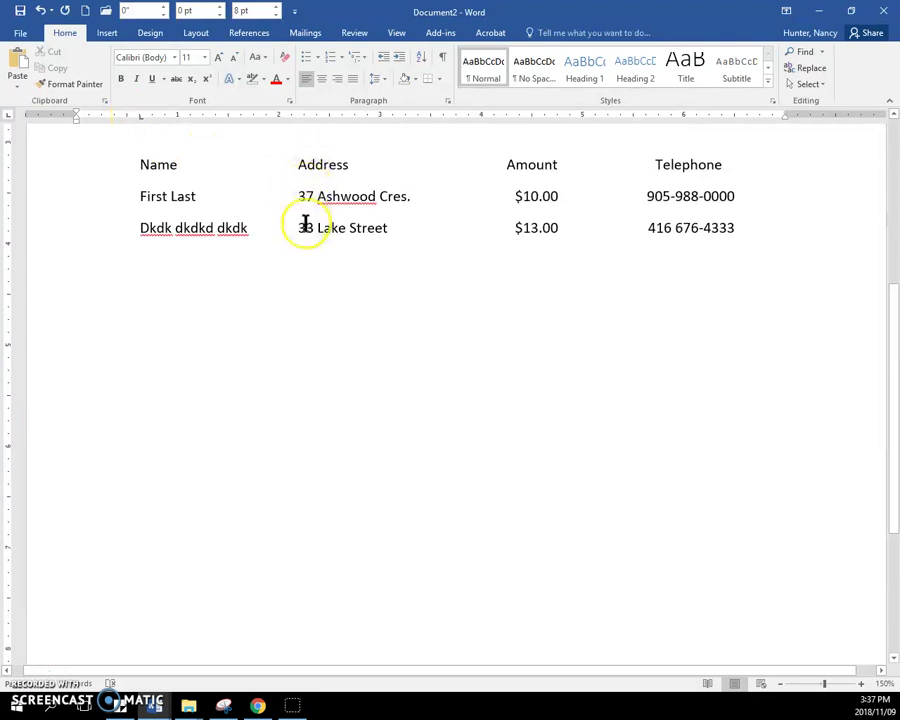
- Set a left tab stop at about 2.2" for Address and a decimal tab stop at about 4.6" for Amount
{"action": "left_click", "coordinate": [297, 117]}
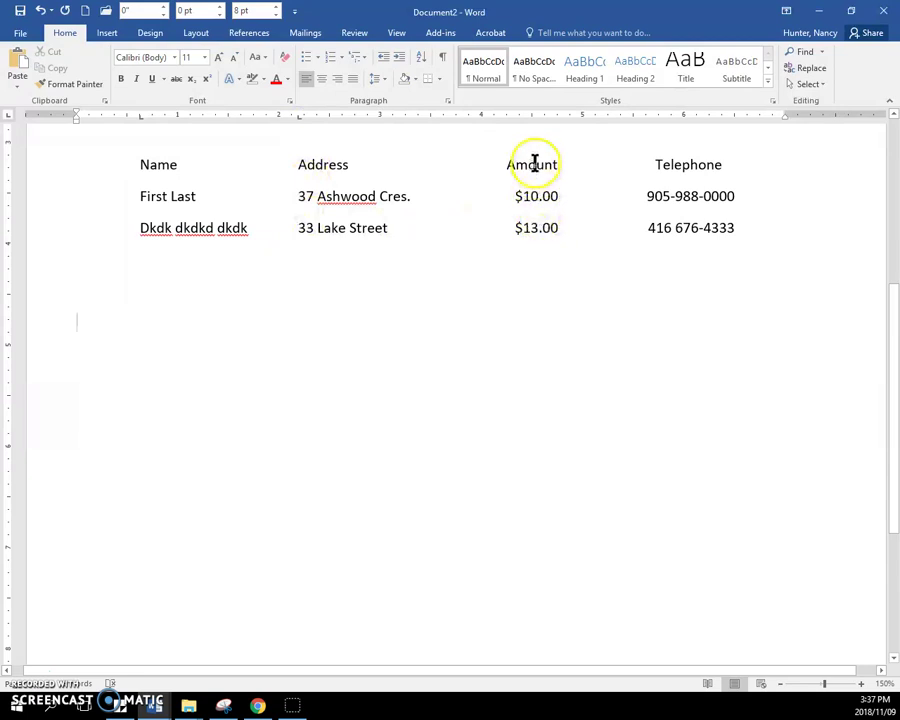
{"action": "left_click", "coordinate": [7, 116]}
{"action": "left_click", "coordinate": [7, 116]}
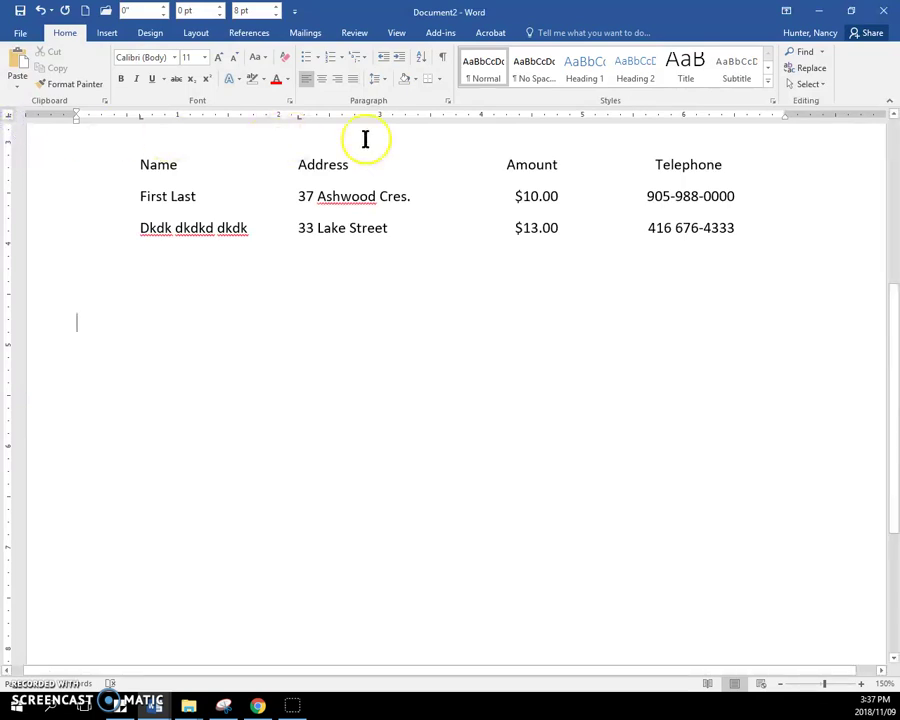
{"action": "left_click", "coordinate": [540, 119]}
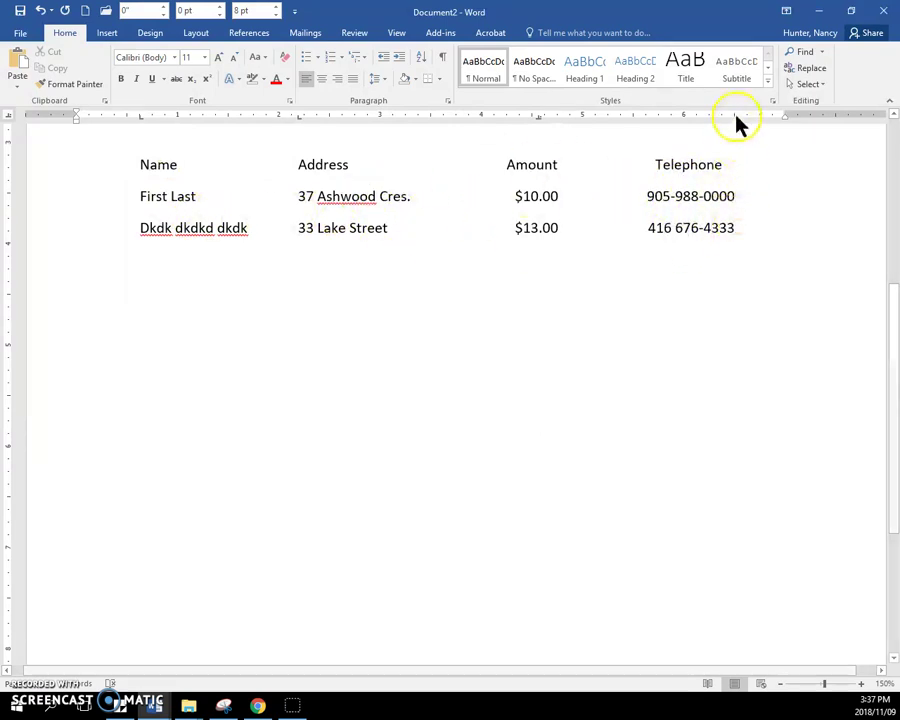
- Set a right tab stop at about 6.5" in line with the right edge of the telephone numbers
{"action": "left_click", "coordinate": [10, 114]}
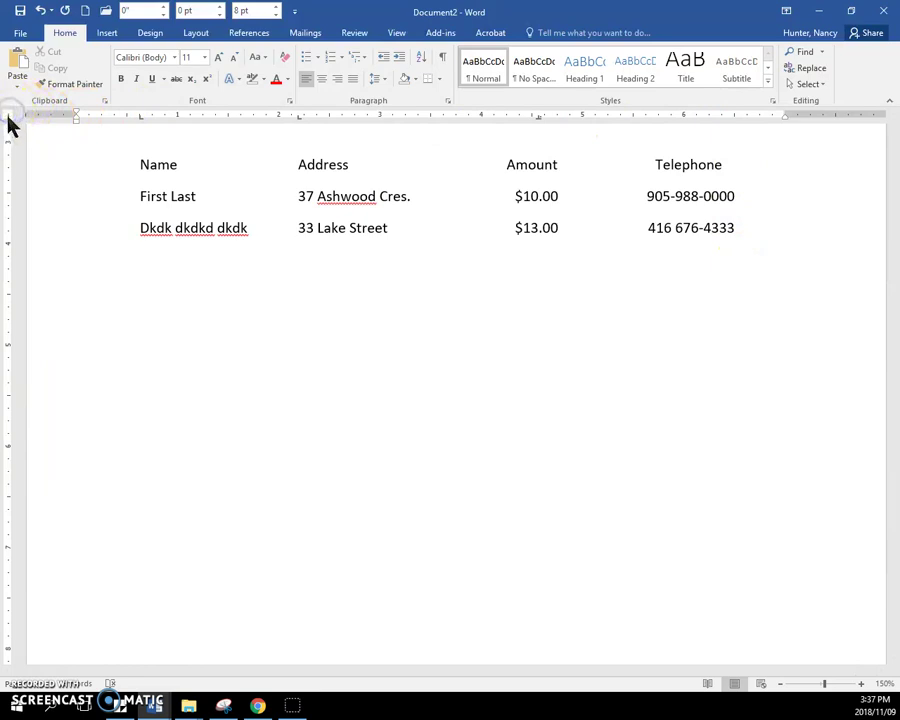
{"action": "left_click", "coordinate": [8, 117]}
{"action": "left_click", "coordinate": [9, 118]}
{"action": "left_click", "coordinate": [7, 119]}
{"action": "left_click", "coordinate": [8, 122]}
- Enter the headings "Name", "Address", "Amount" and "Telephone", plus a row with "First Last", a street address, "$1.00" and a telephone number
{"action": "type", "text": "ame"}
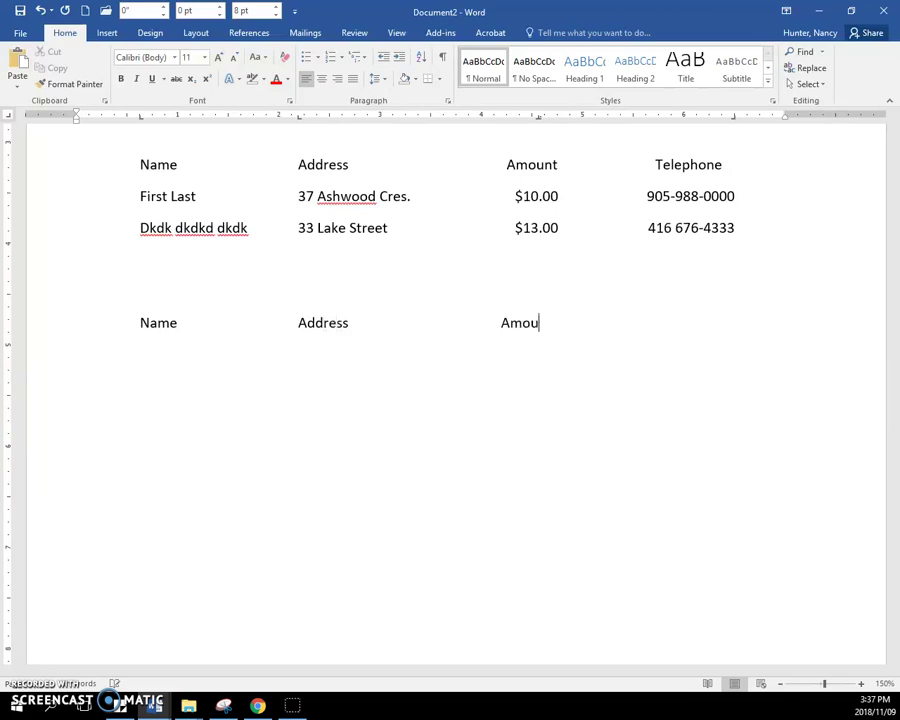
{"action": "type", "text": "nt\tTelephone"}
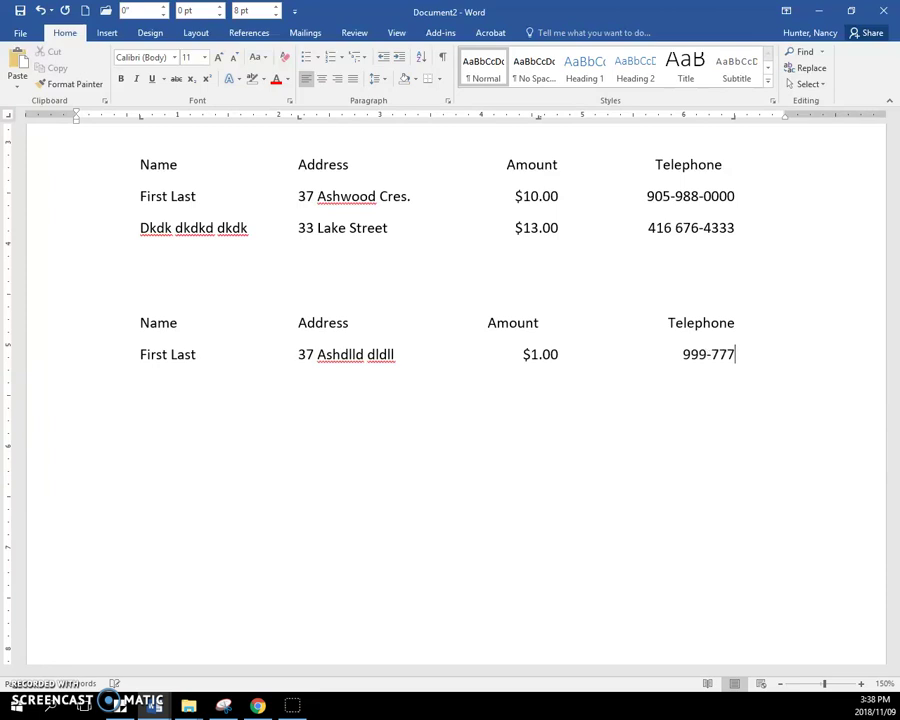
{"action": "type", "text": "-7777"}
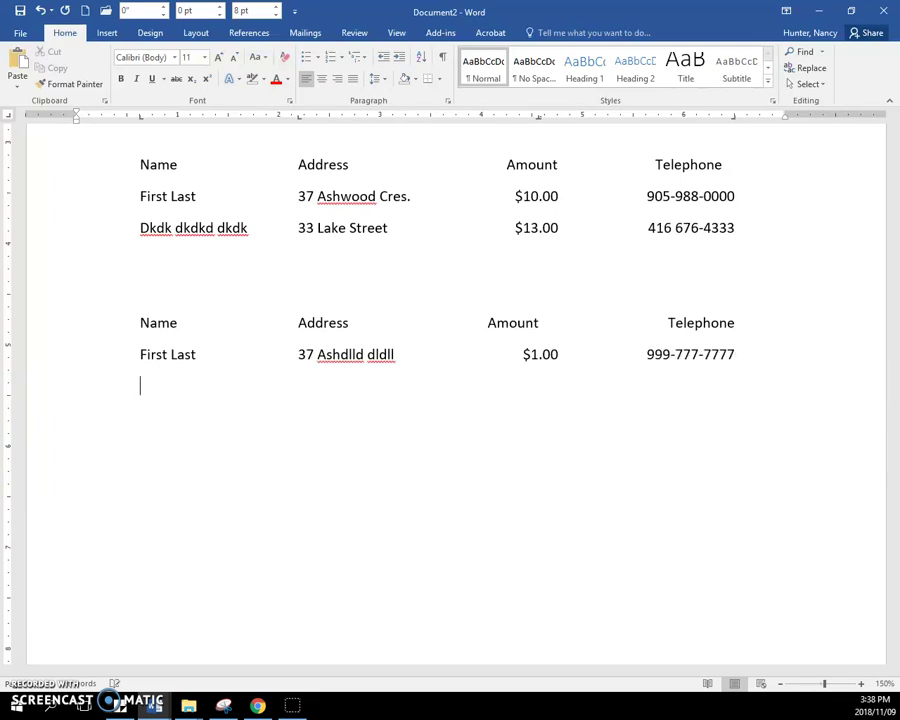
- Add a second row with a name, a street address, "$100.00" and a telephone number at the same tab stops
{"action": "type", "text": "dkd"}
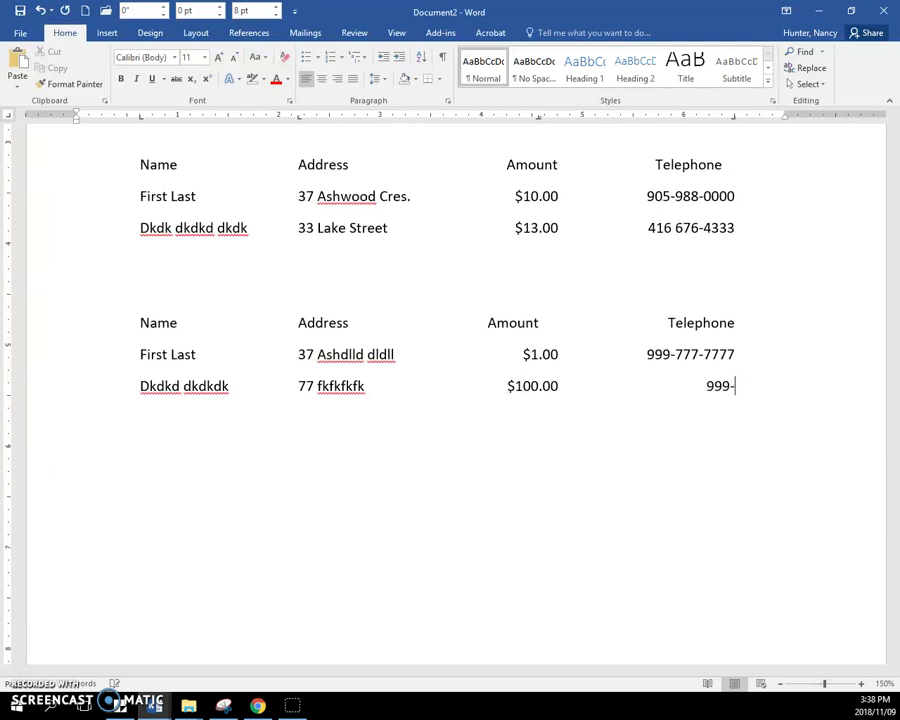
{"action": "key", "text": "BackSpace"}
{"action": "type", "text": "-543d2"}
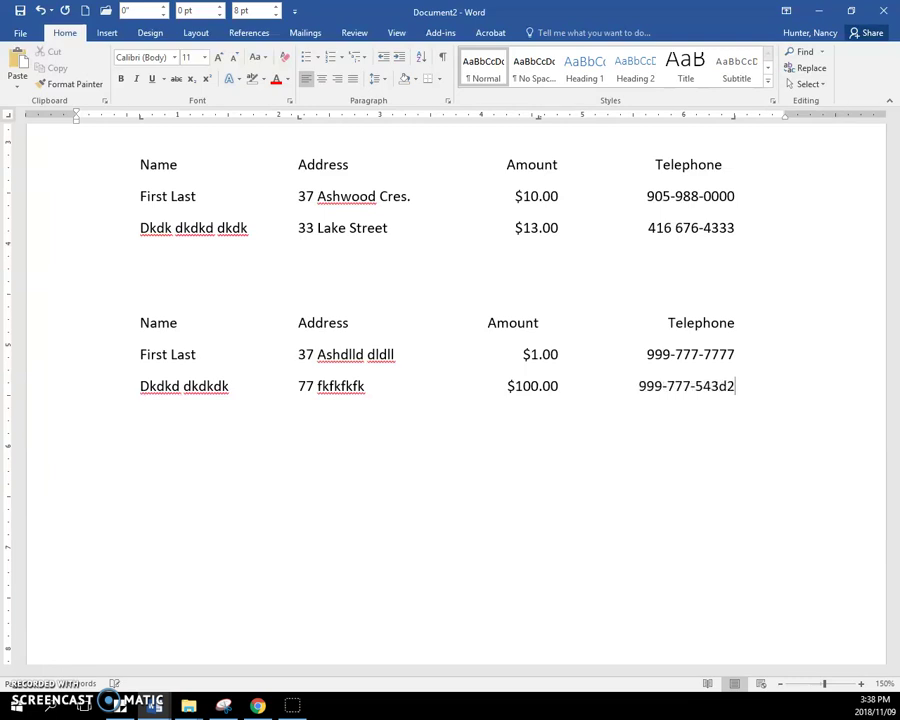
{"action": "key", "text": "BackSpace"}
{"action": "key", "text": "BackSpace"}
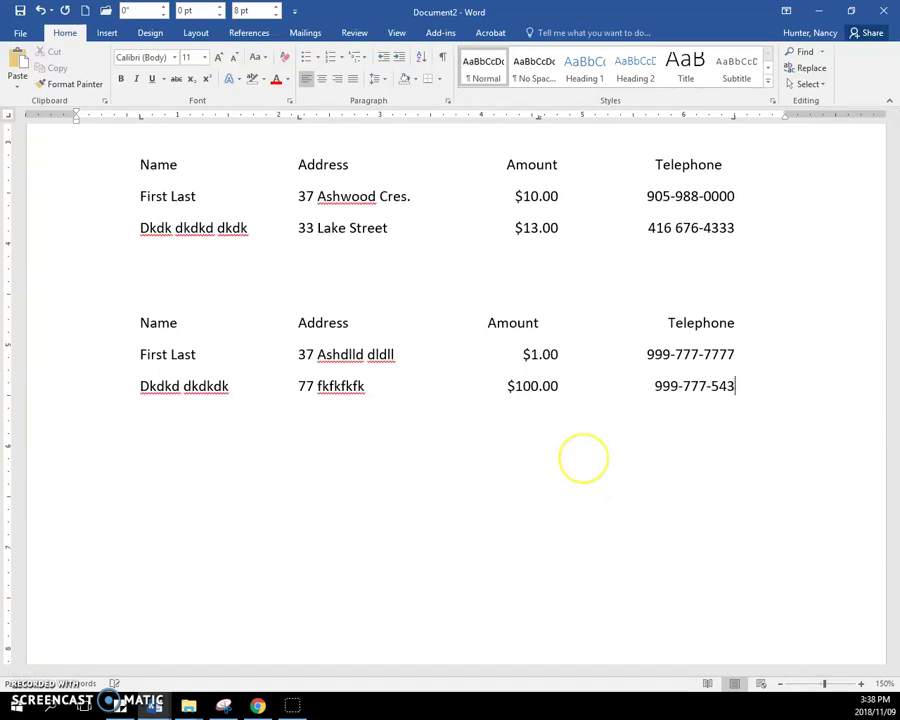
{"action": "type", "text": "7"}
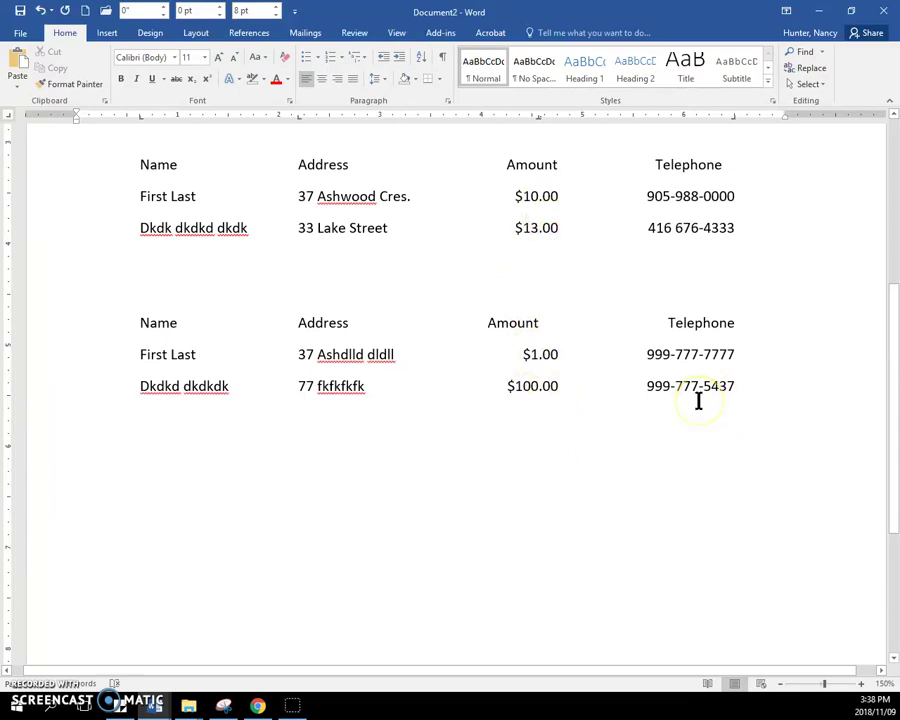
- In the second table's heading line, move the Amount tab stop to about 4.75" and the Telephone tab stop to about 6.3"
{"action": "key", "text": "Down"}
{"action": "left_click", "coordinate": [328, 325]}
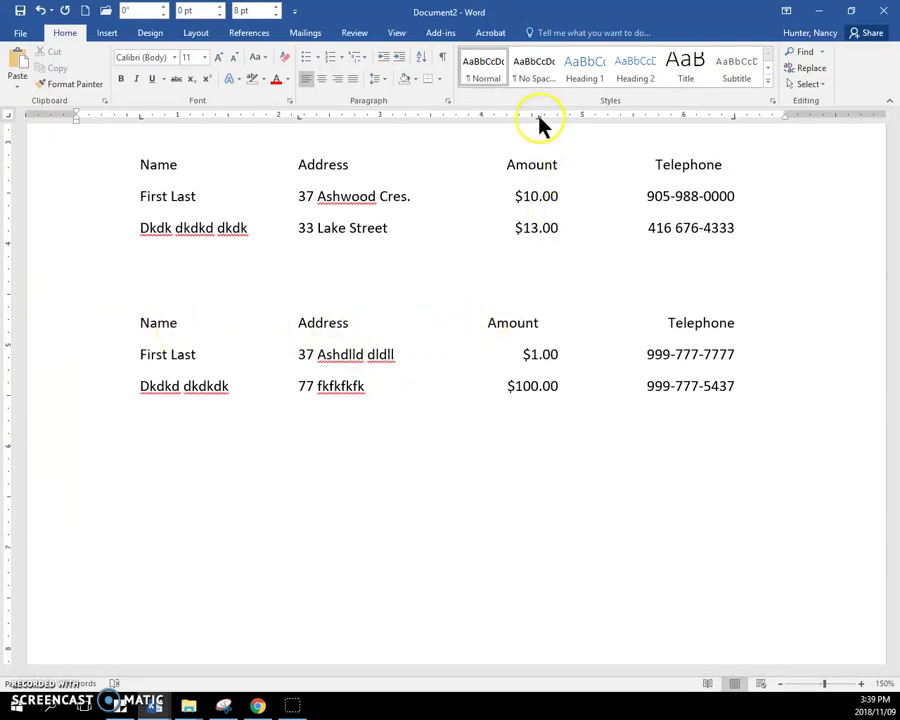
{"action": "left_click_drag", "start_coordinate": [539, 116], "coordinate": [555, 120]}
{"action": "left_click", "coordinate": [498, 327]}
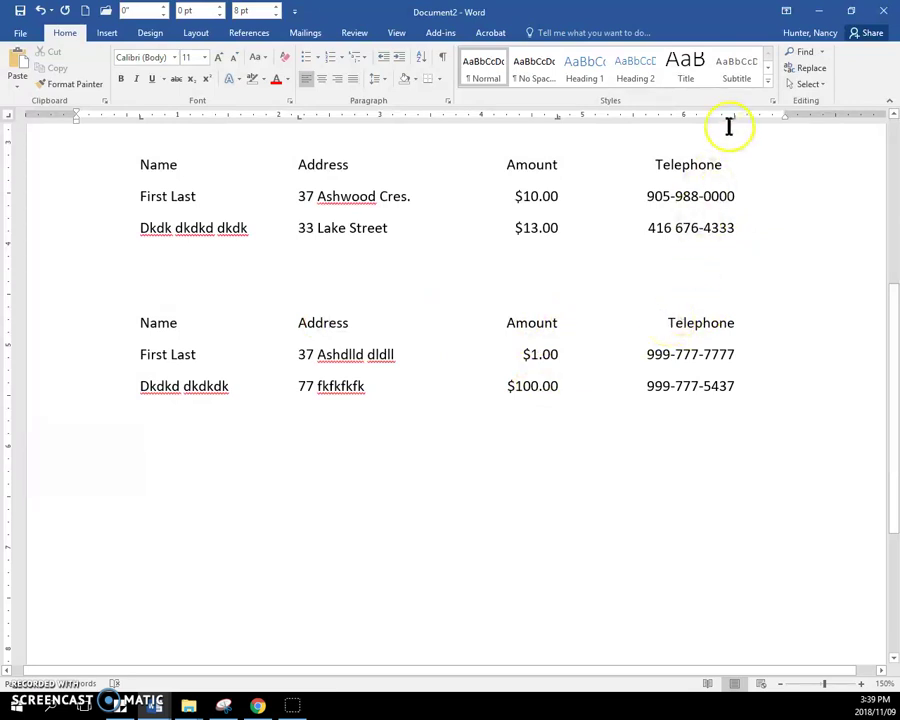
{"action": "left_click_drag", "start_coordinate": [733, 119], "coordinate": [716, 120]}
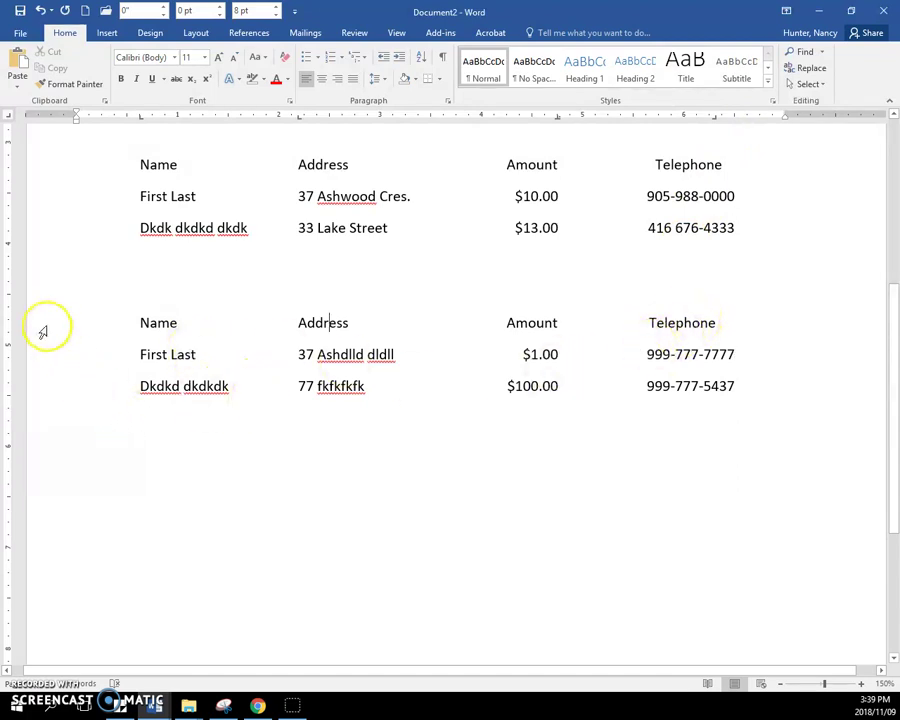
- Select the two data rows under the second table's headings and check their right tab stop for the telephone numbers
{"action": "left_click_drag", "start_coordinate": [44, 323], "coordinate": [56, 382]}
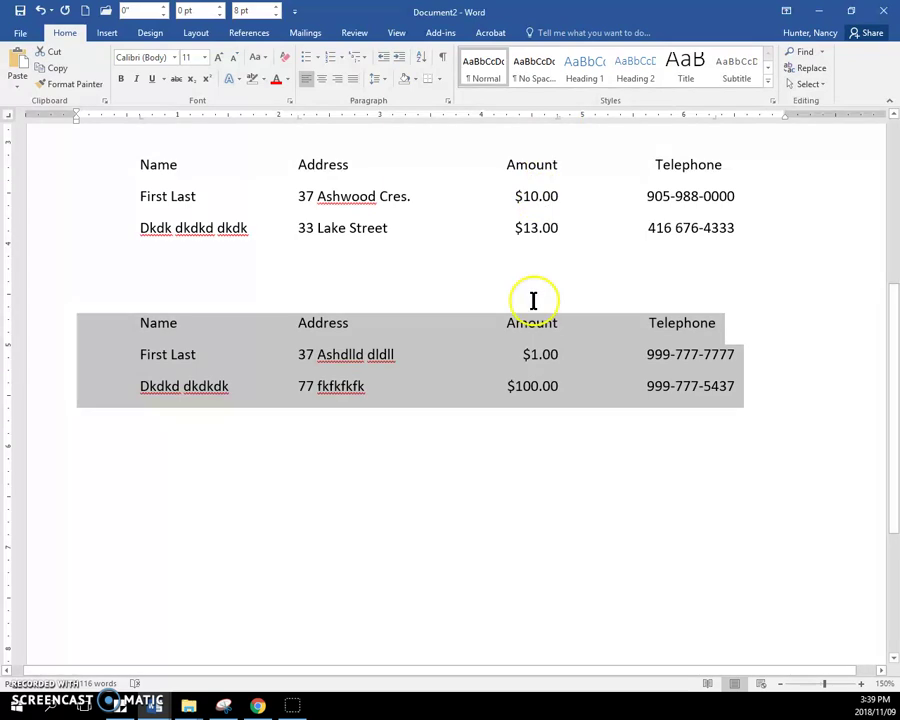
{"action": "left_click", "coordinate": [533, 360]}
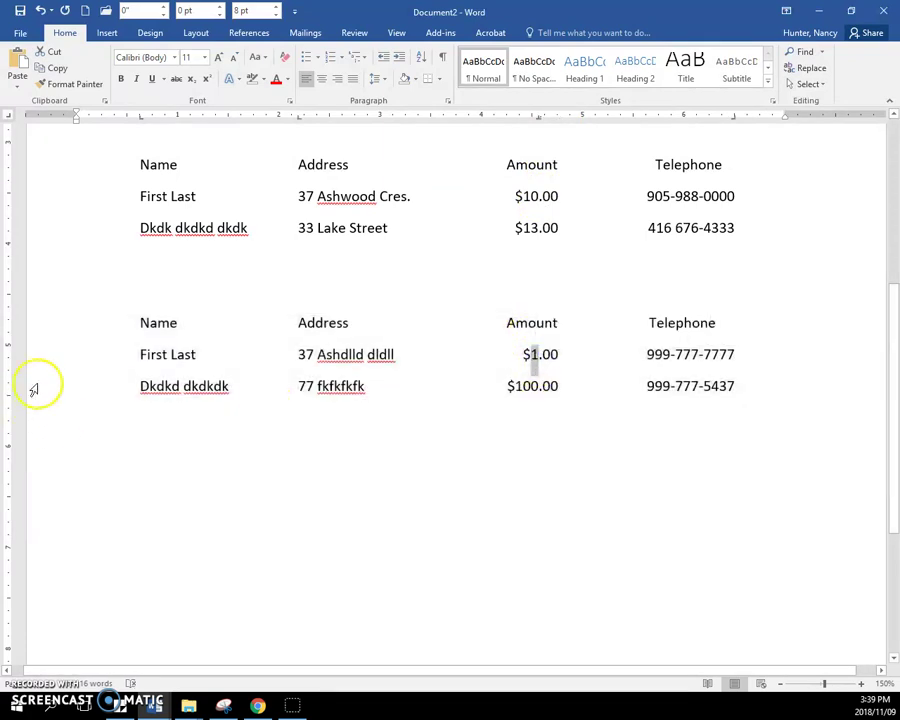
{"action": "left_click_drag", "start_coordinate": [44, 350], "coordinate": [45, 395]}
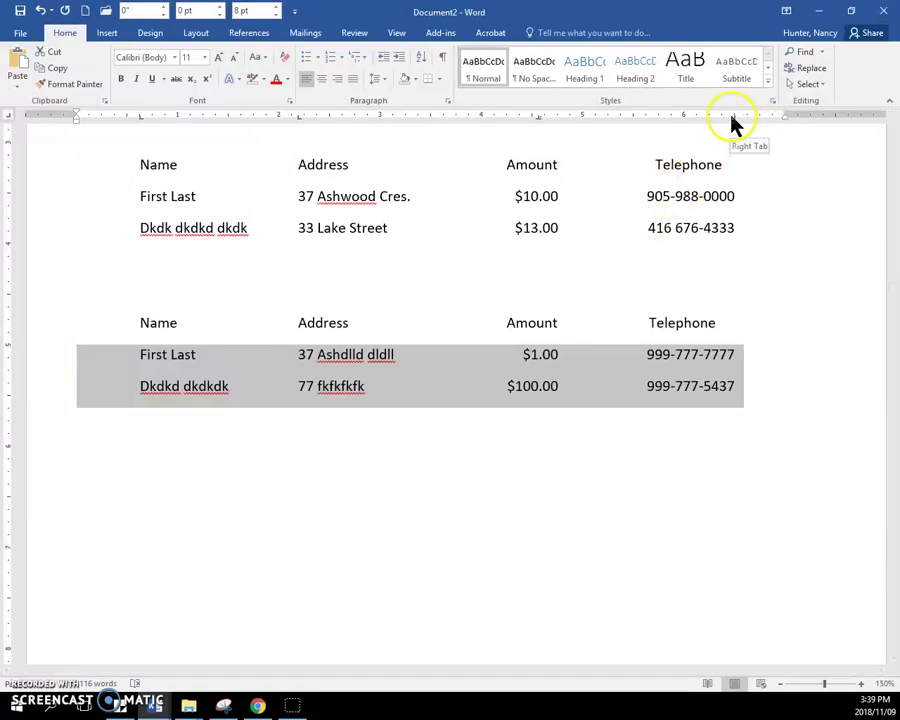
{"action": "mouse_move", "coordinate": [734, 120]}
{"action": "left_mouse_down"}
{"action": "mouse_move", "coordinate": [722, 123]}
{"action": "mouse_move", "coordinate": [750, 125]}
{"action": "mouse_move", "coordinate": [734, 121]}
{"action": "left_mouse_up"}
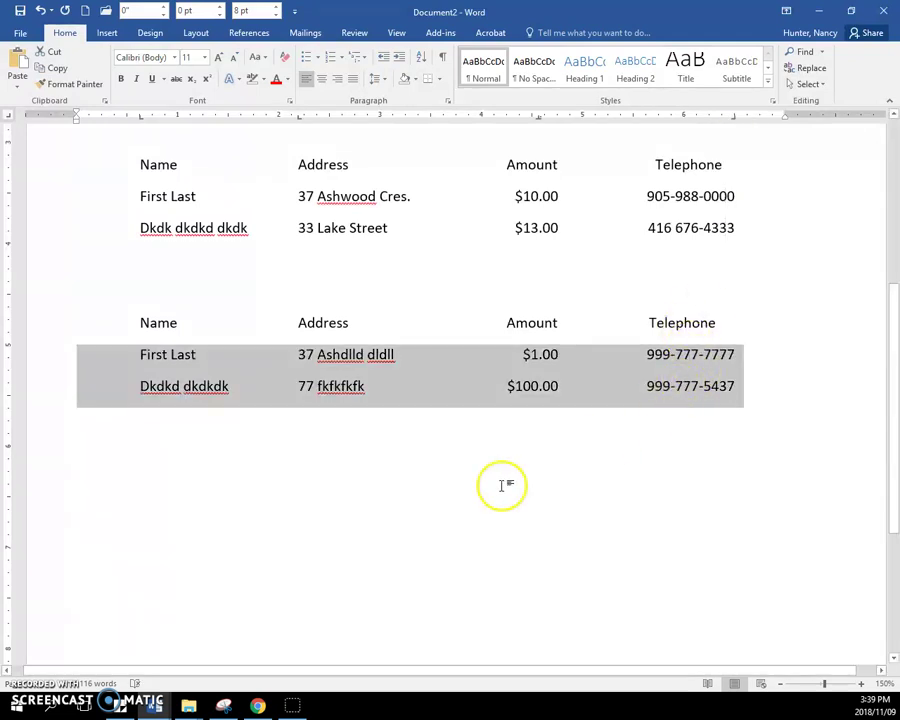
- View the tab stop settings for the "Easiest method" paragraph, including alignment and leader options, and close them without changes
{"action": "scroll", "coordinate": [305, 227], "scroll_direction": "up", "scroll_amount": 5}
{"action": "left_click", "coordinate": [305, 227]}
{"action": "scroll", "coordinate": [301, 227], "scroll_direction": "up", "scroll_amount": 2}
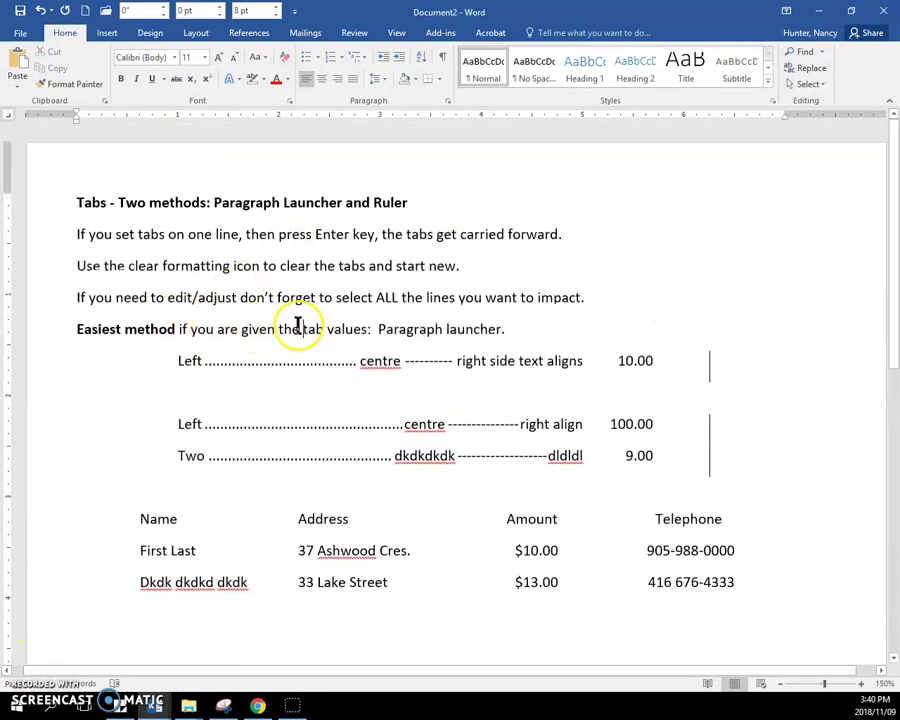
{"action": "left_click", "coordinate": [448, 102]}
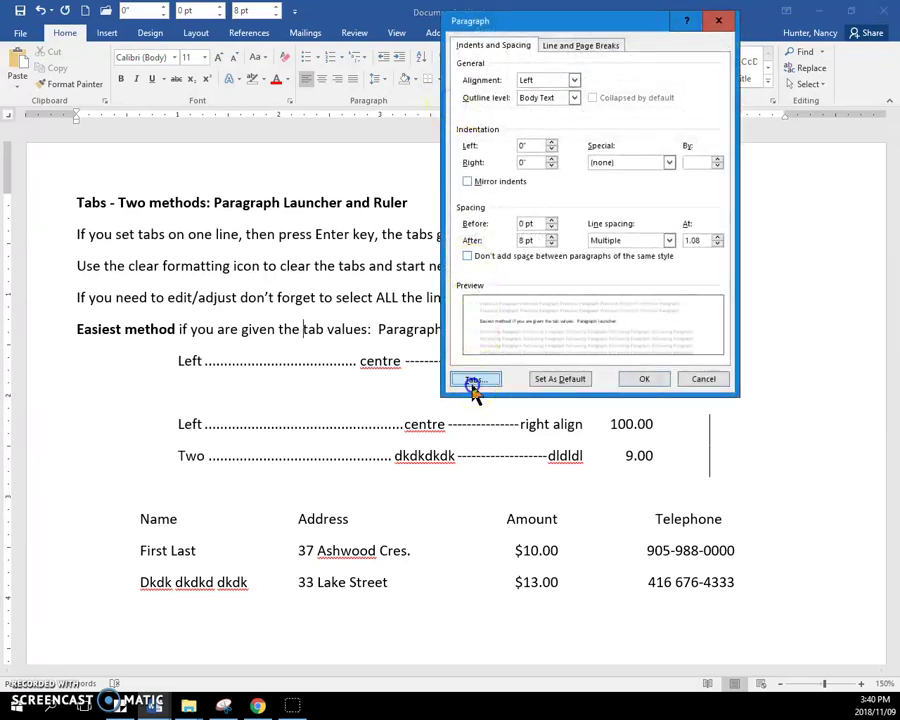
{"action": "left_click", "coordinate": [473, 378]}
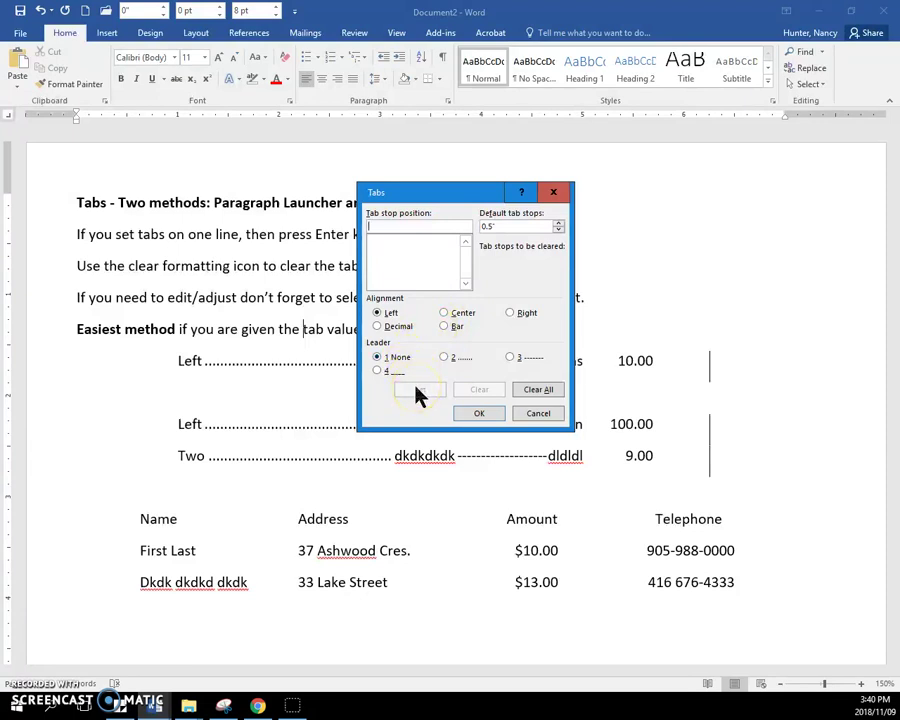
{"action": "left_click", "coordinate": [400, 266]}
{"action": "left_click", "coordinate": [553, 193]}
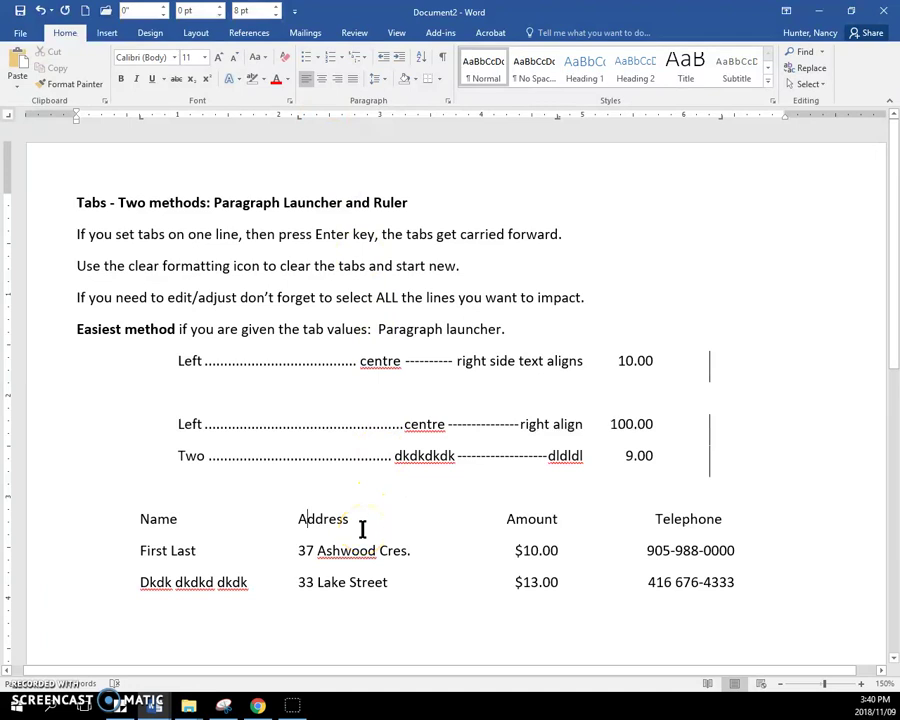
- Highlight the note about clear formatting and add a new line after the last row of the first Name and Address table
{"action": "left_click_drag", "start_coordinate": [286, 266], "coordinate": [142, 262]}
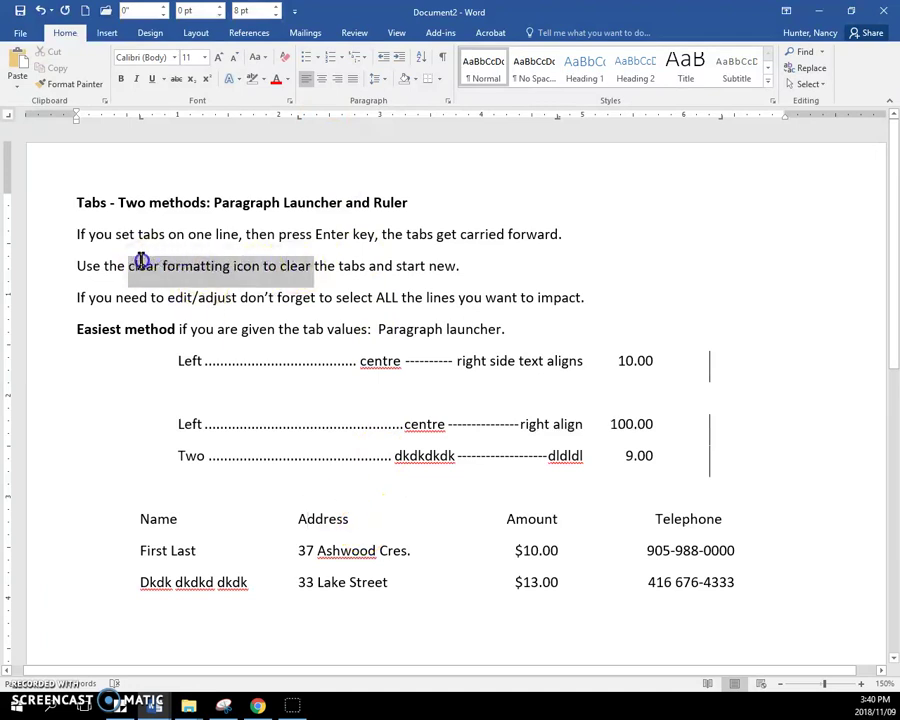
{"action": "left_click", "coordinate": [738, 582]}
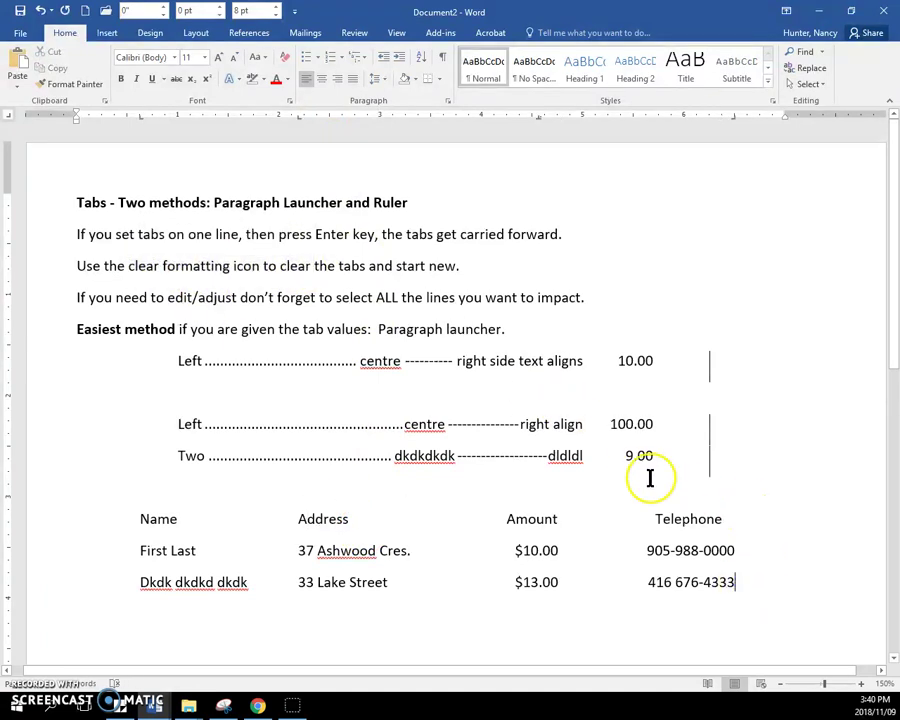
{"action": "key", "text": "Return"}
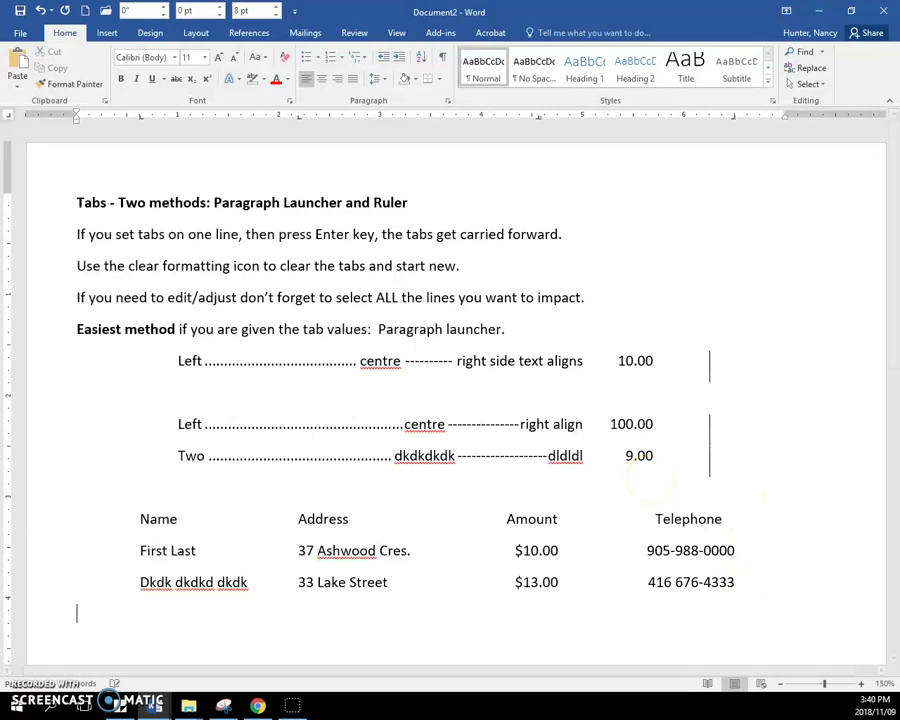